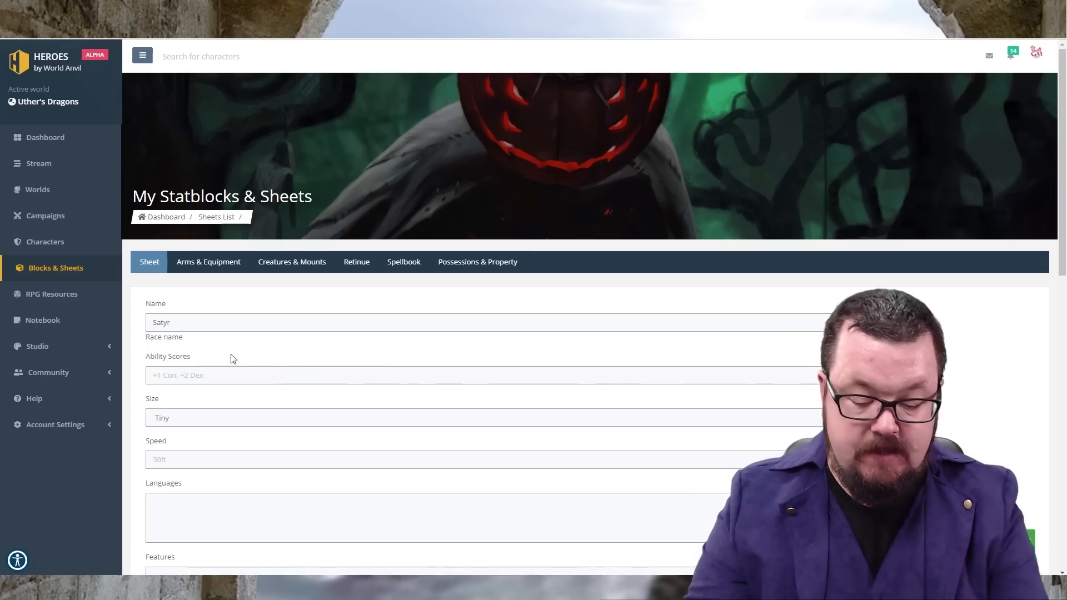
Enter "+1 Strength, +1 Wisdom, +1 Charisma" as the Satyr's ability scores.
click(234, 378)
text(+)
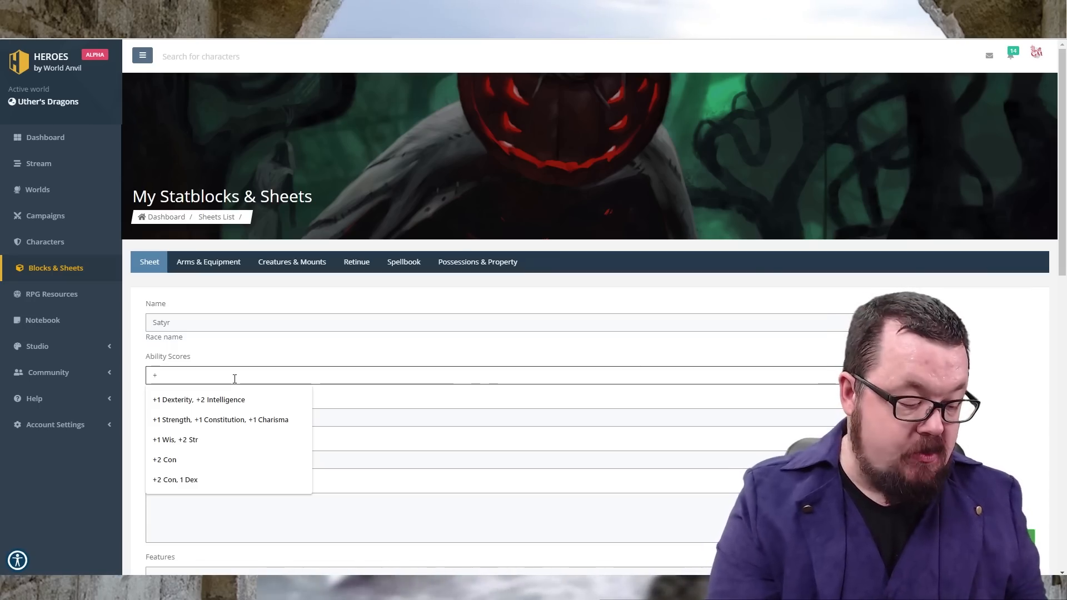
text(1 St)
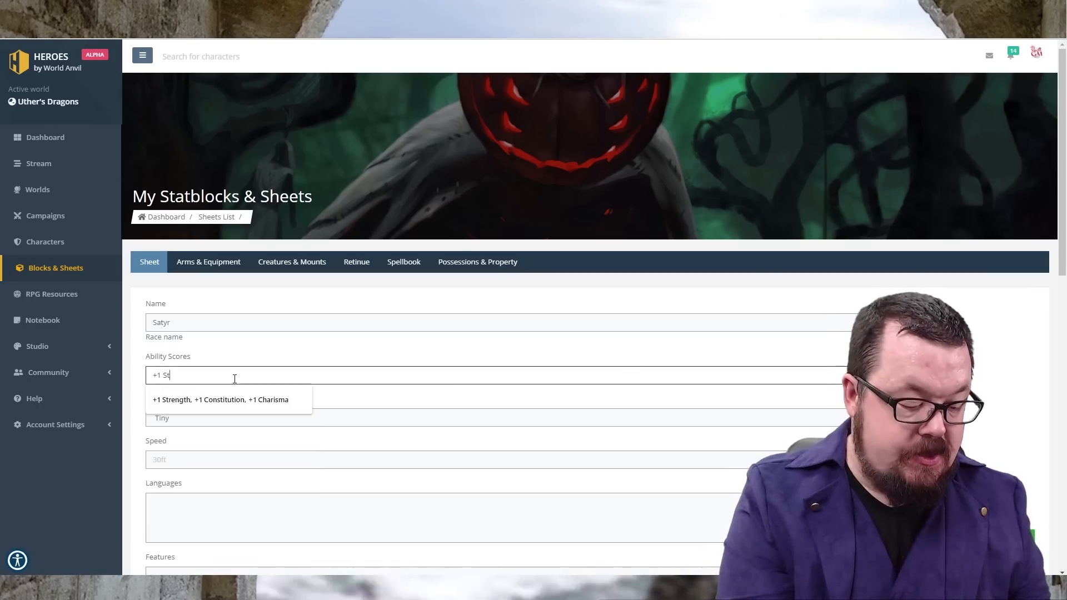
text(rength, +)
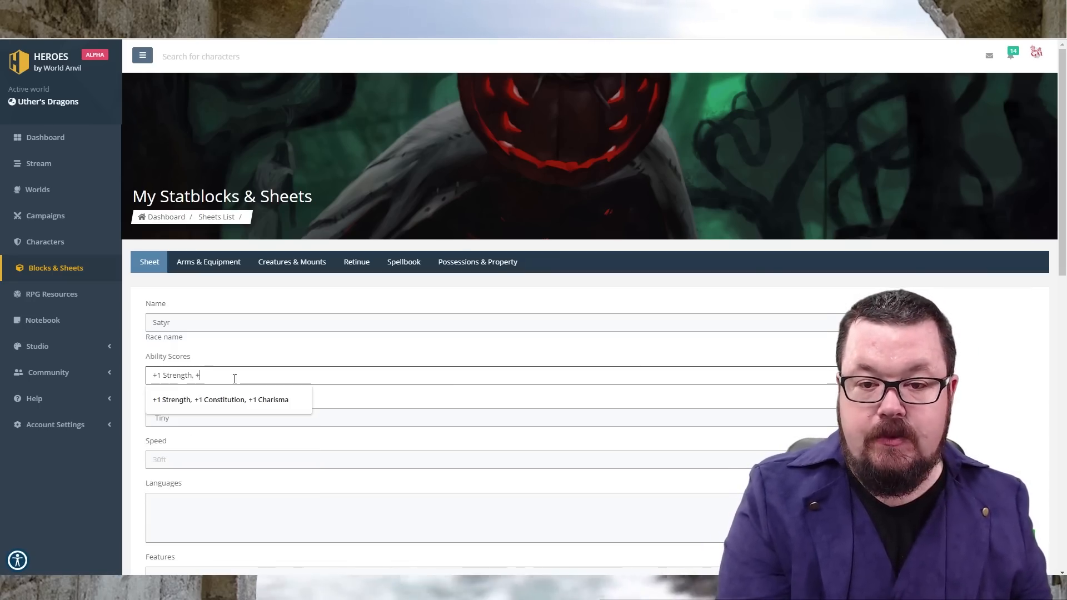
text(1 )
text(Dex)
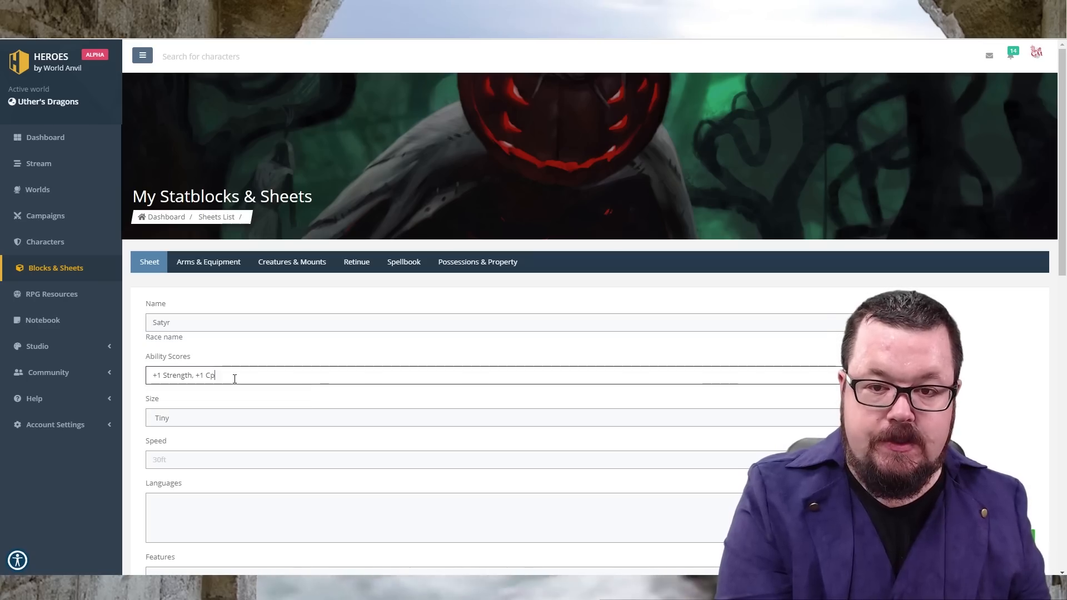
key(BackSpace)
key(BackSpace)
key(BackSpace)
text(W)
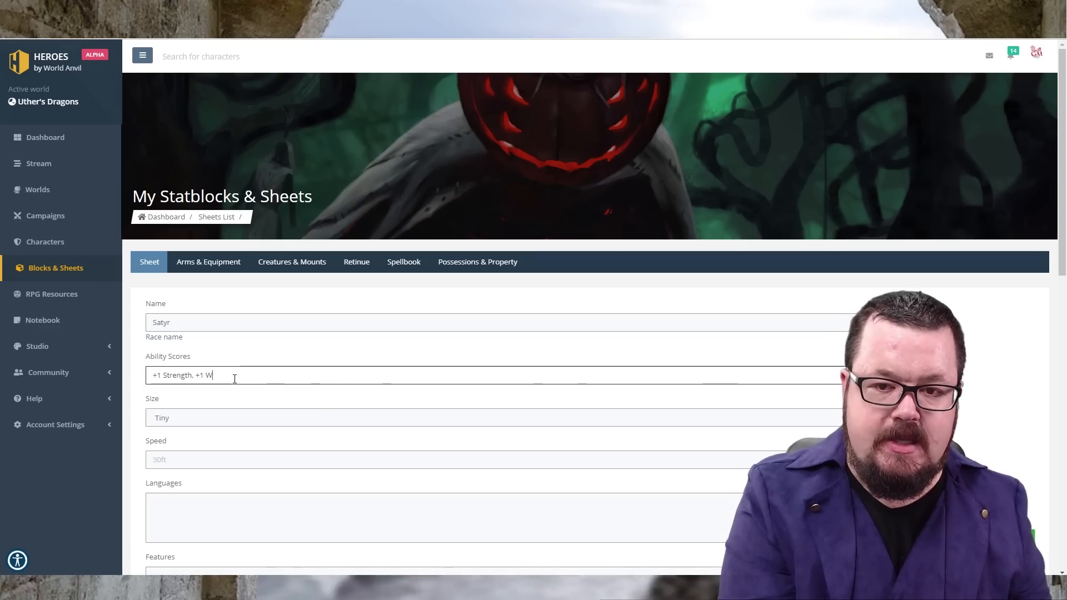
text(isdom, +1)
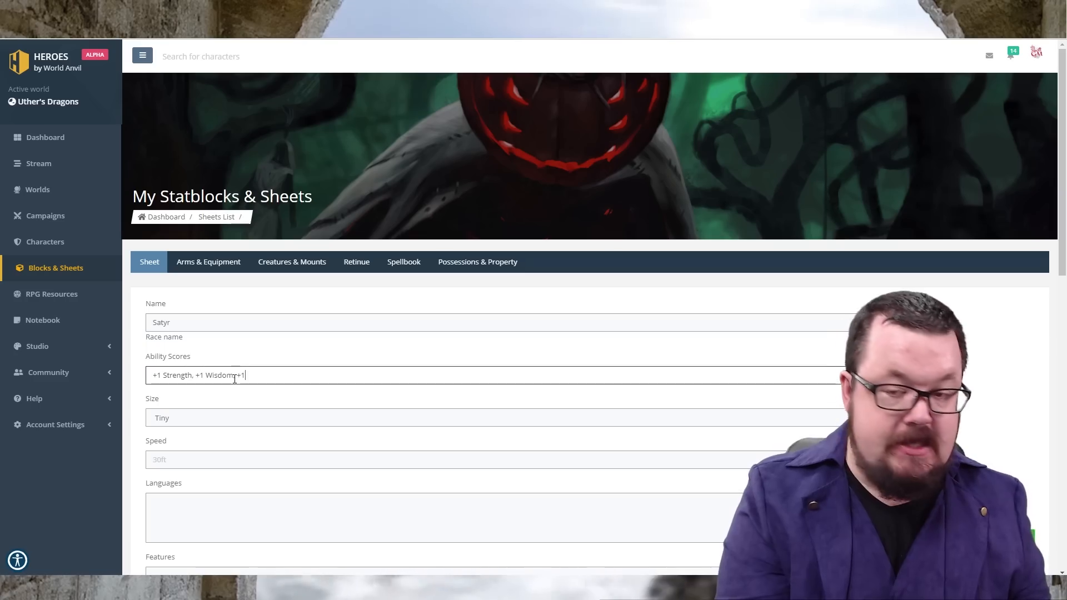
text( Cha)
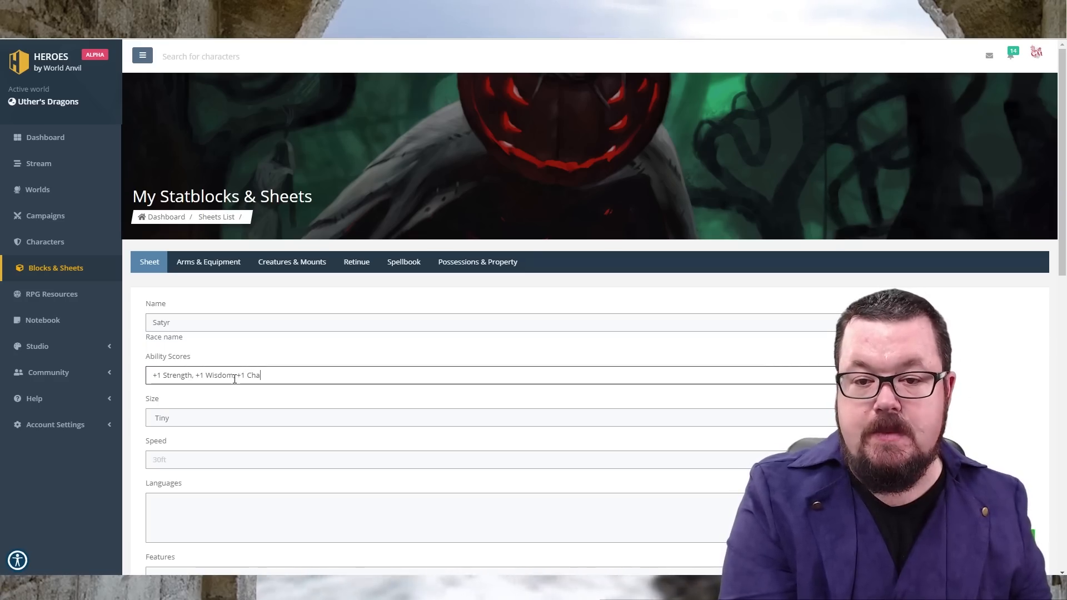
text(risma)
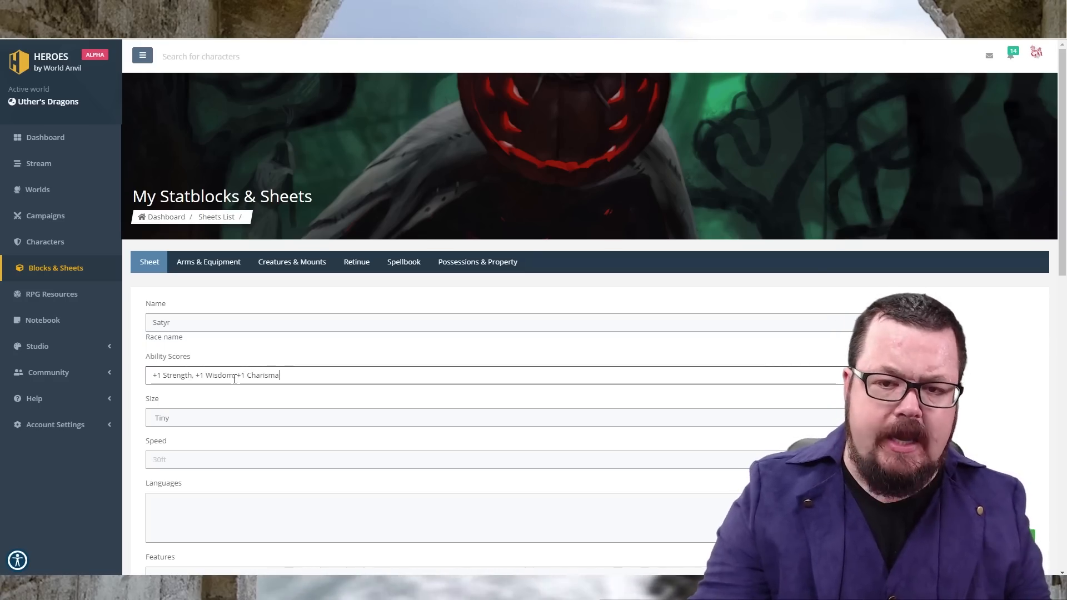
click(235, 376)
text(,)
click(139, 401)
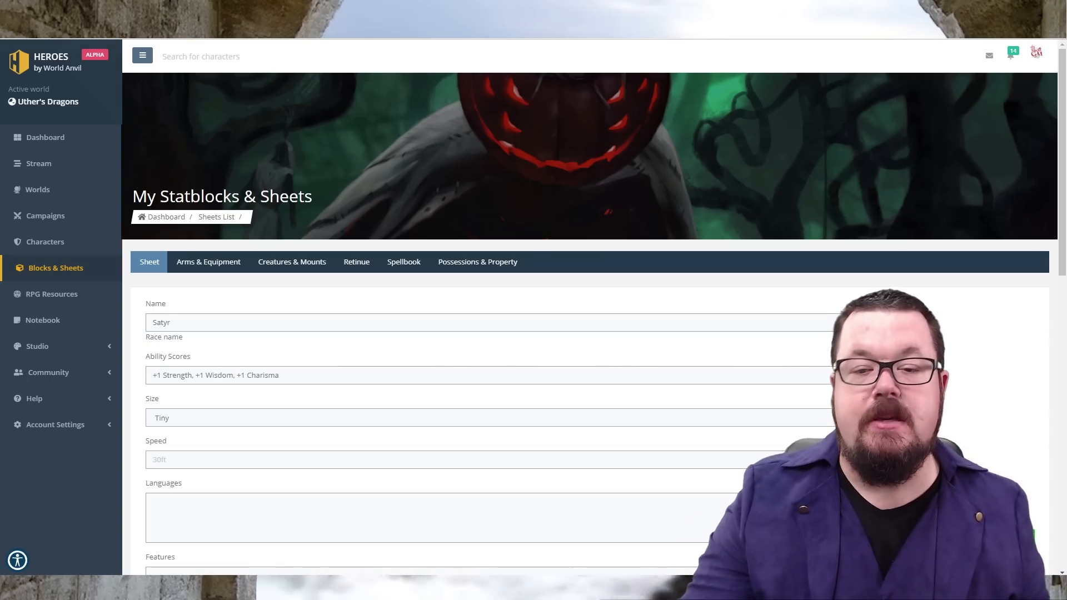
Set the Satyr's size to Medium and its speed to "30 ft.".
click(386, 426)
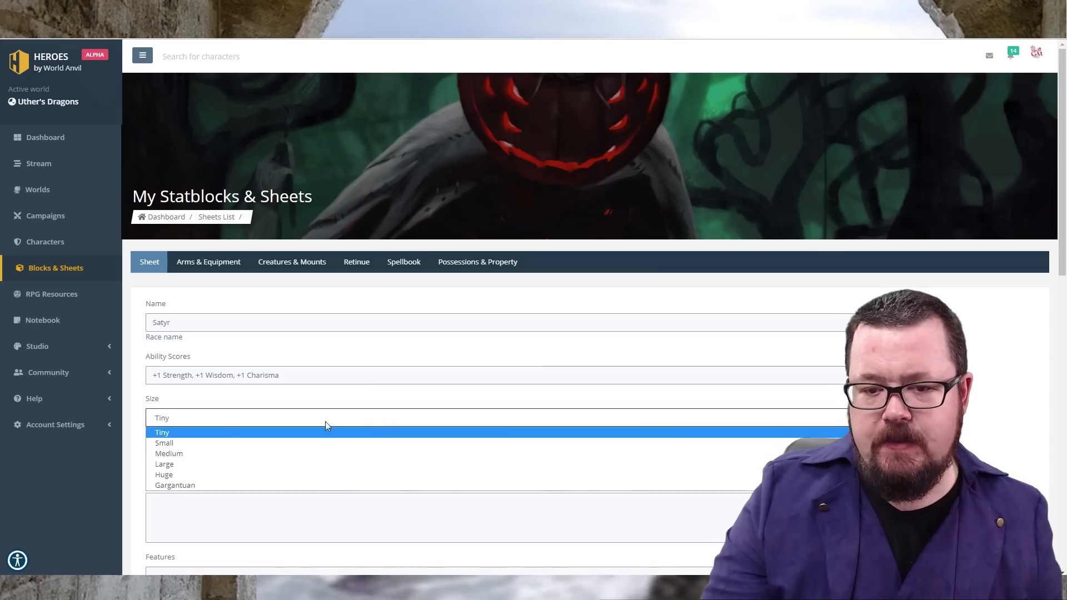
click(211, 452)
scroll(208, 446, down, 2)
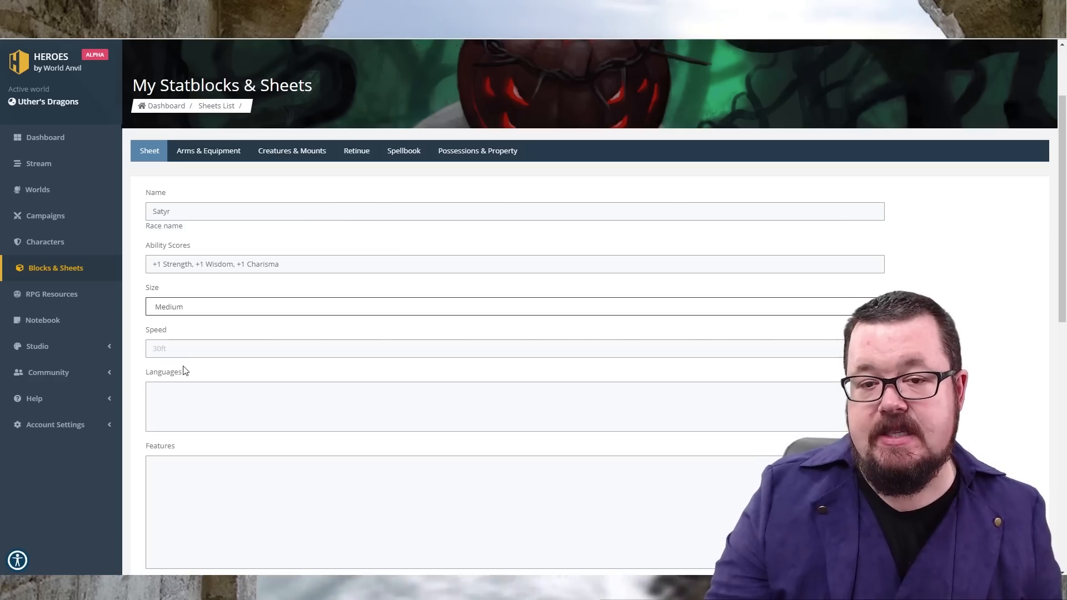
click(190, 350)
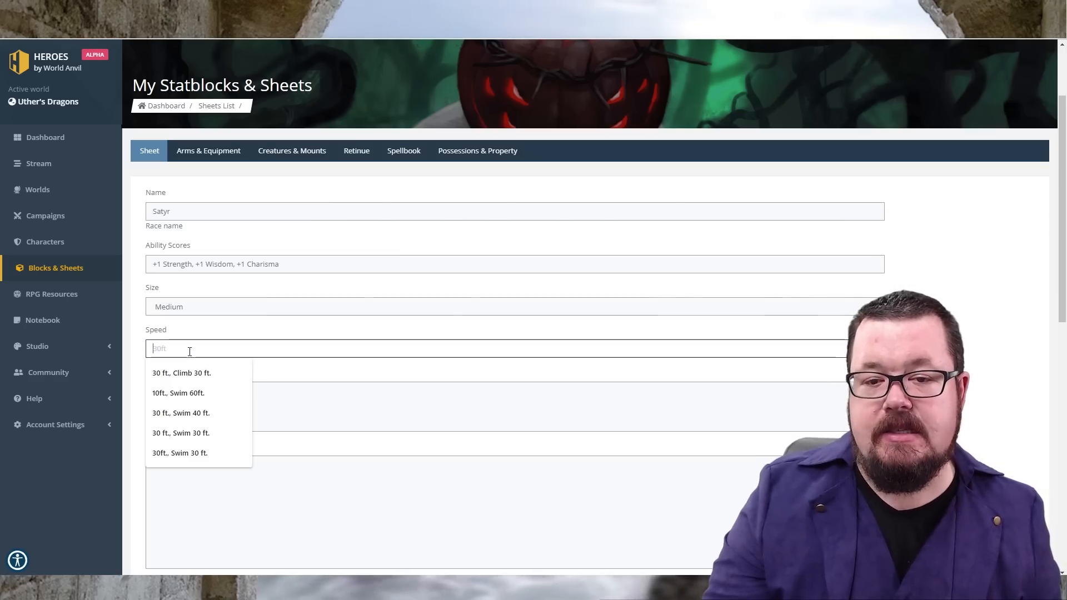
text(30)
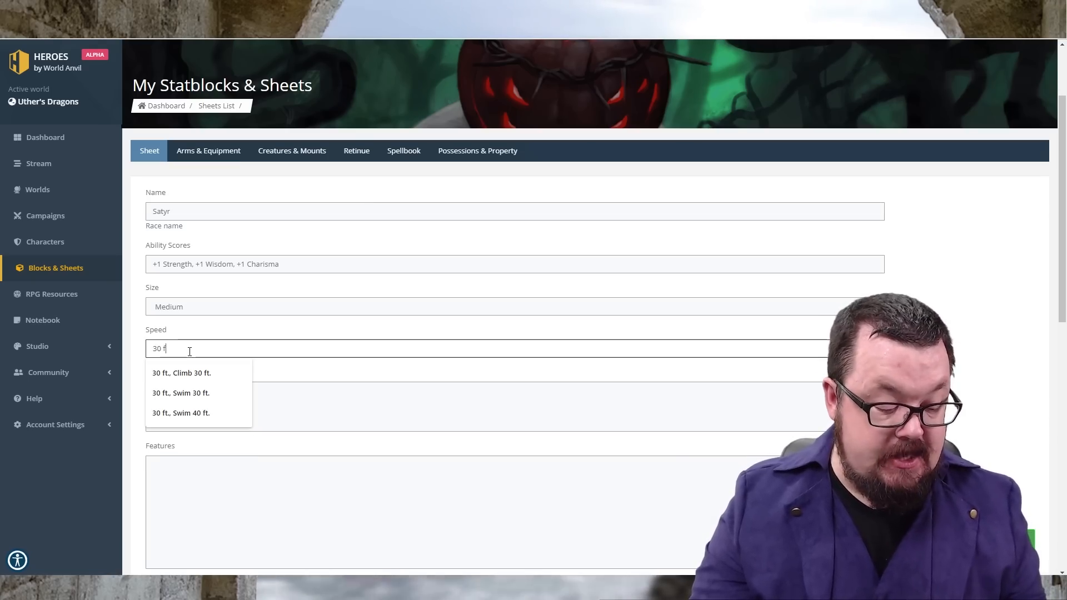
text( ft.)
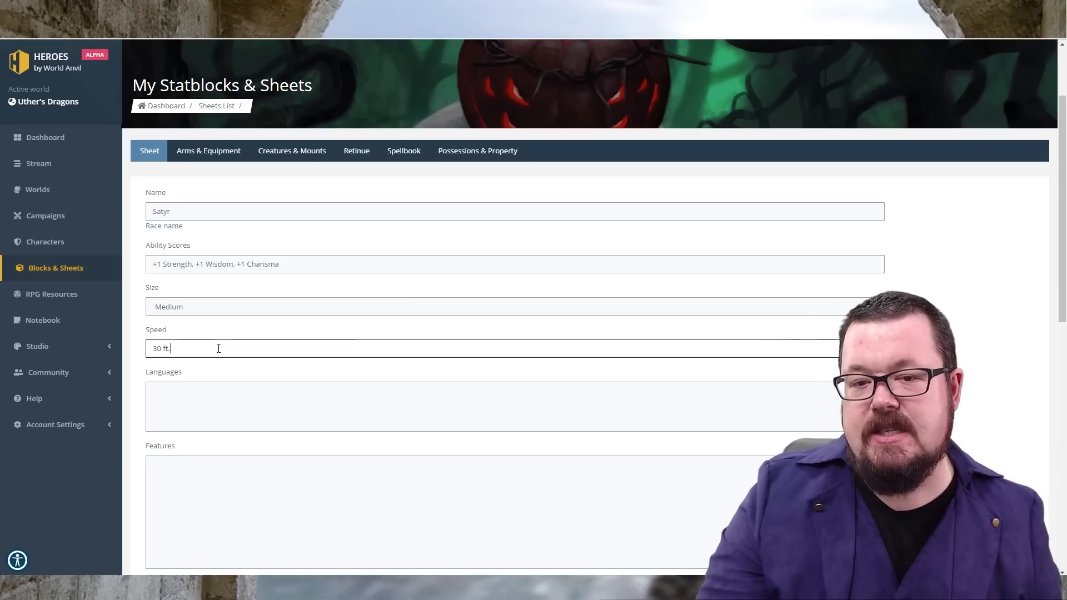
Enter "Common, Fey" as the Satyr's languages.
click(229, 392)
text(C)
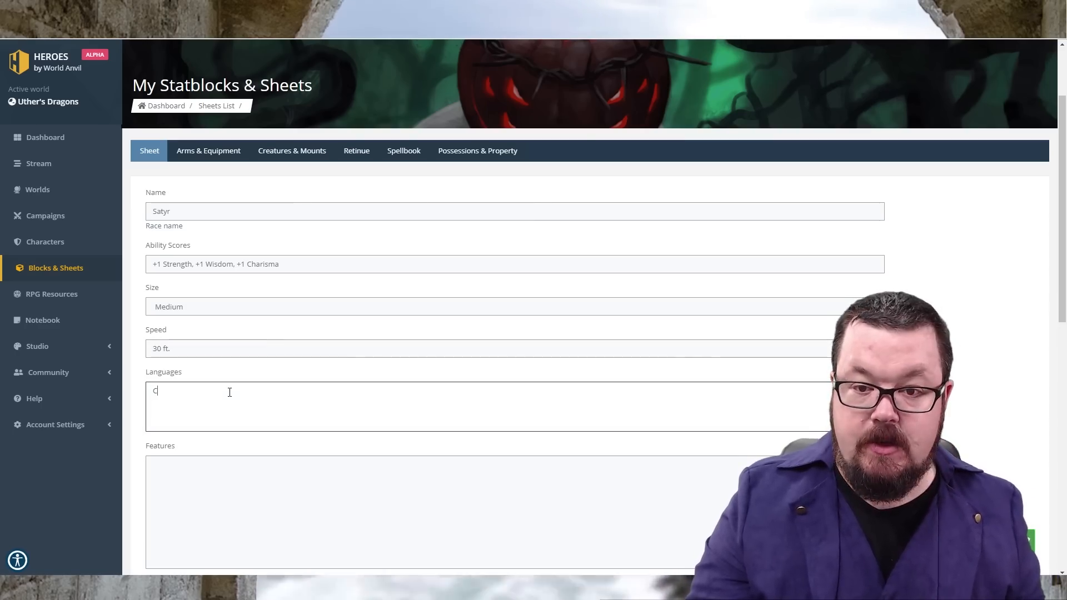
text(ommo)
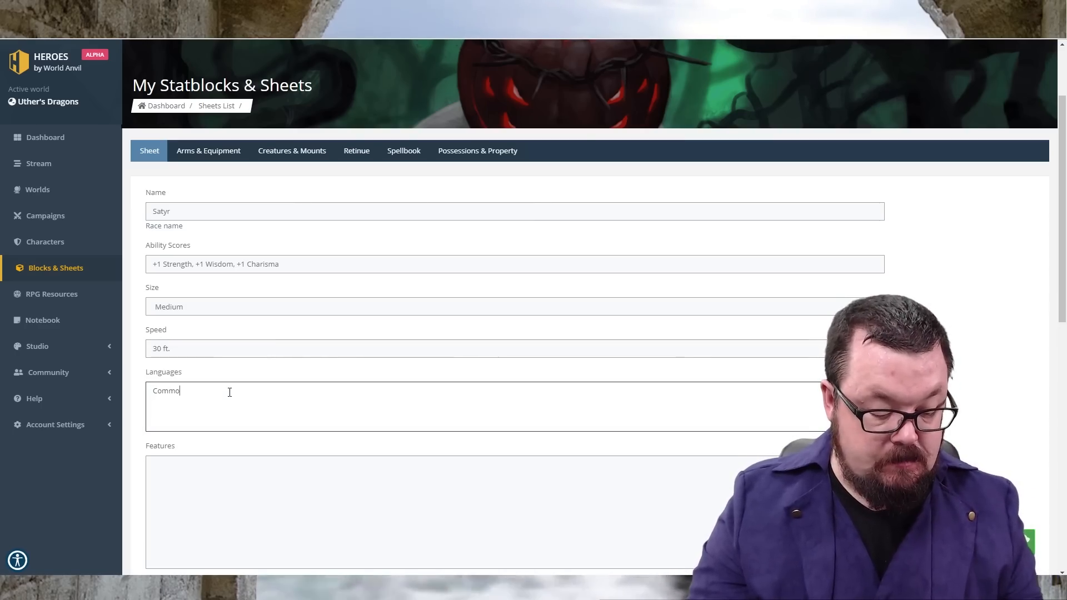
text(n, )
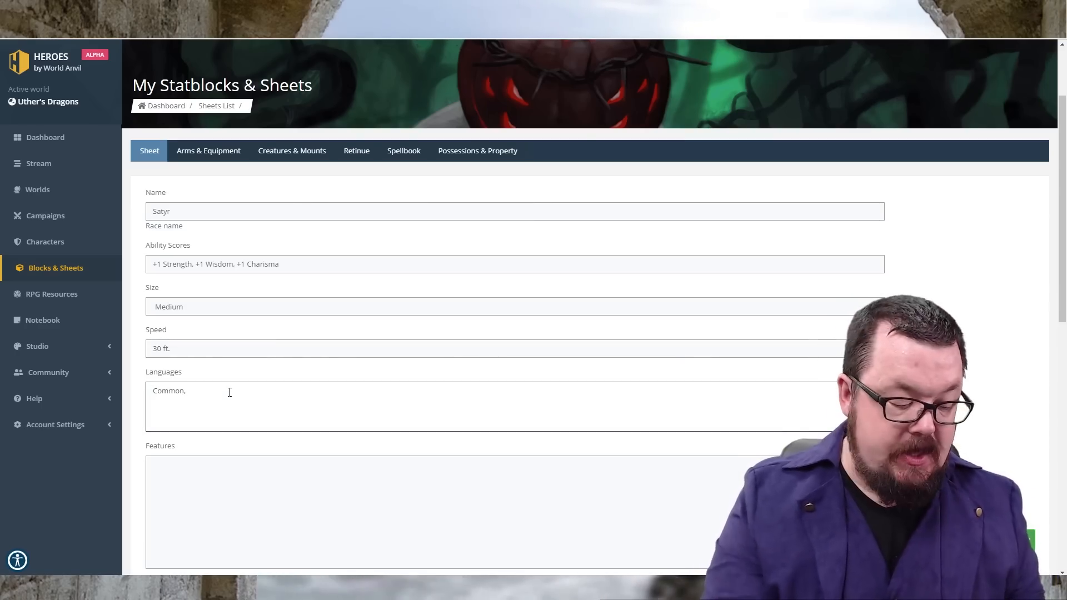
text(Fey)
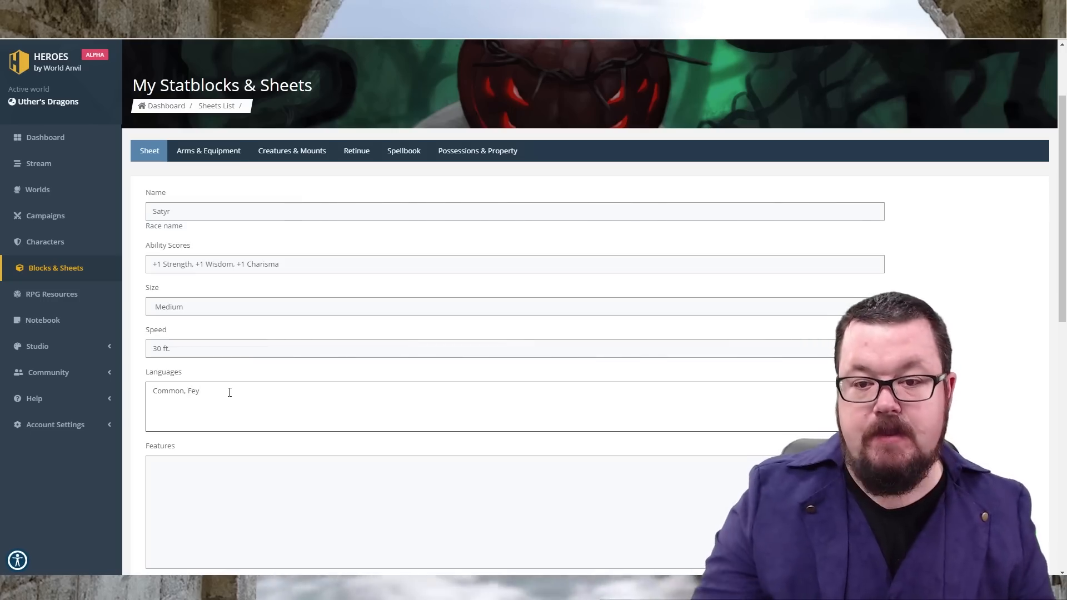
Start the Satyr's features with the heading line "Charm of the Satyr:".
scroll(243, 393, down, 2)
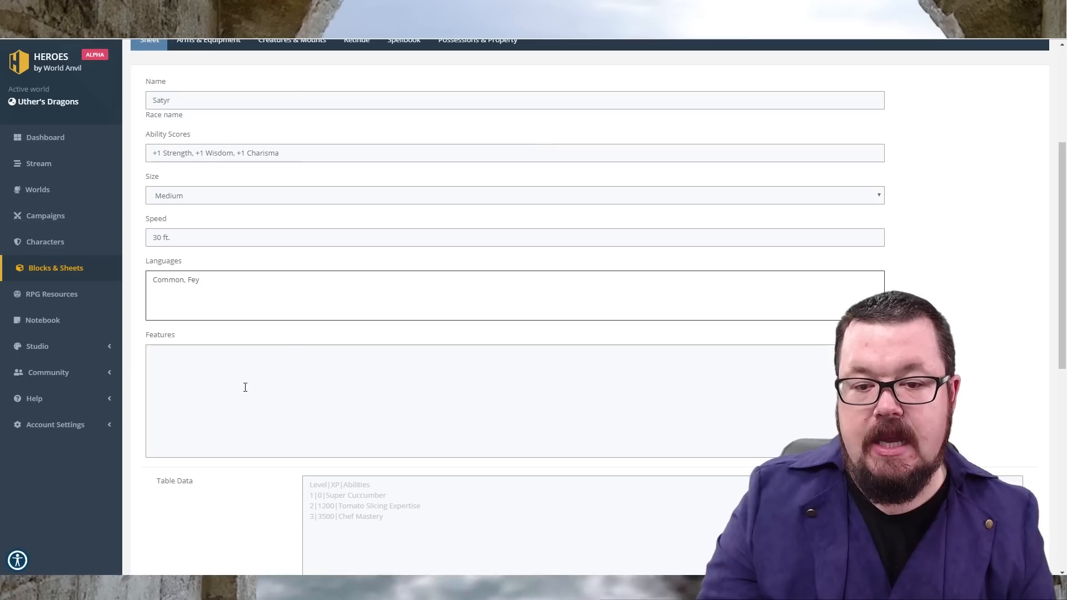
scroll(245, 387, down, 1)
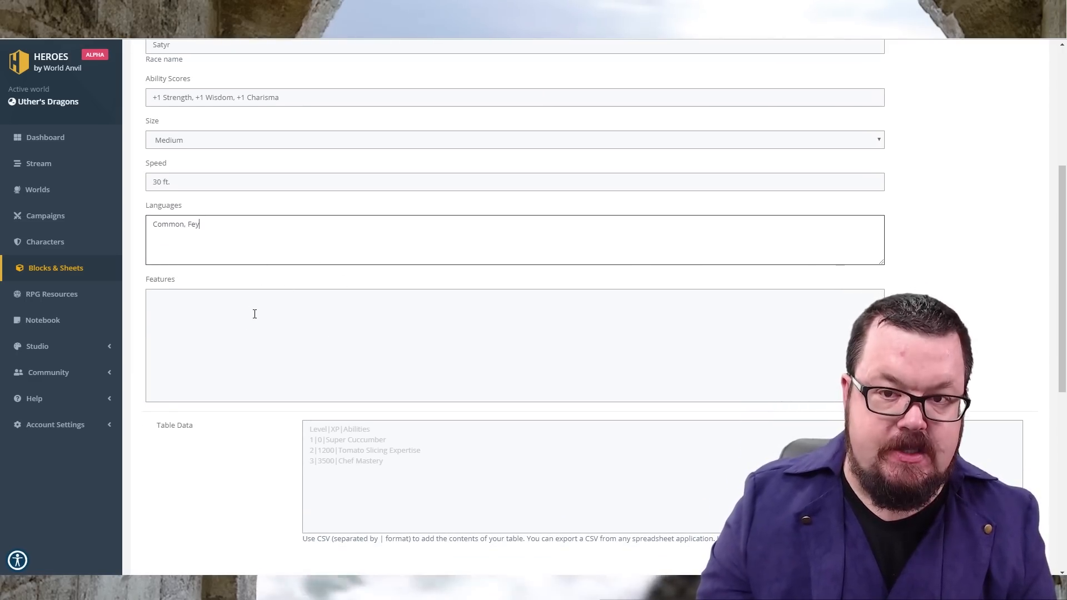
scroll(254, 314, up, 1)
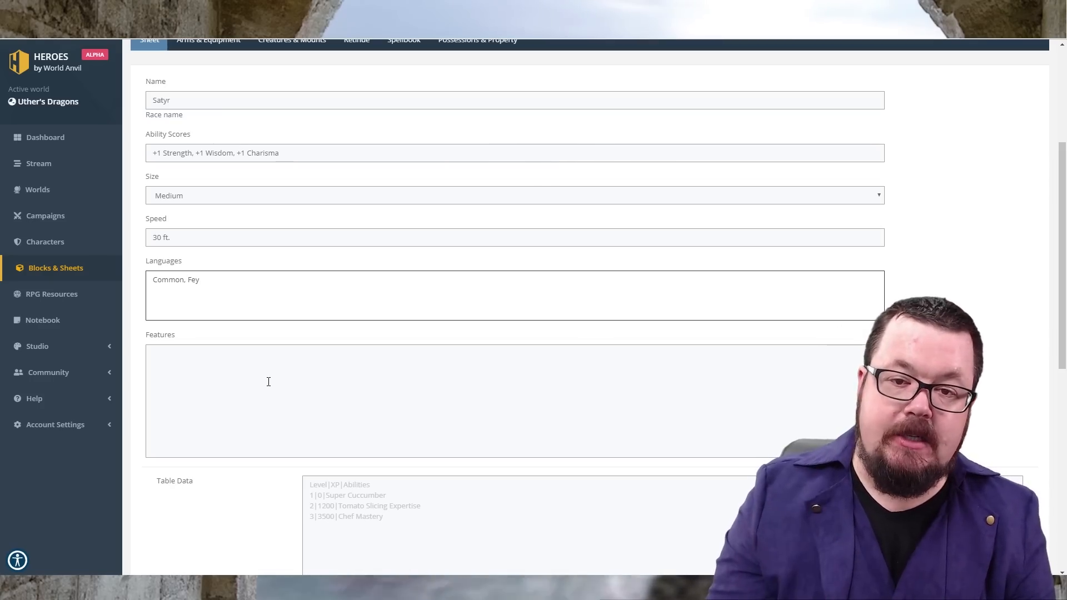
click(264, 381)
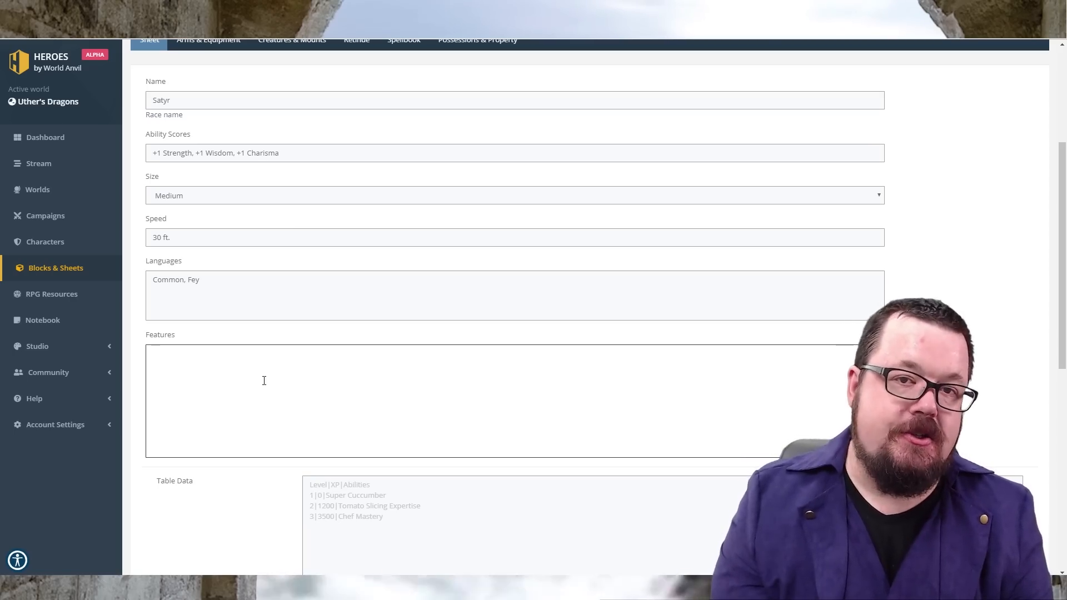
click(264, 381)
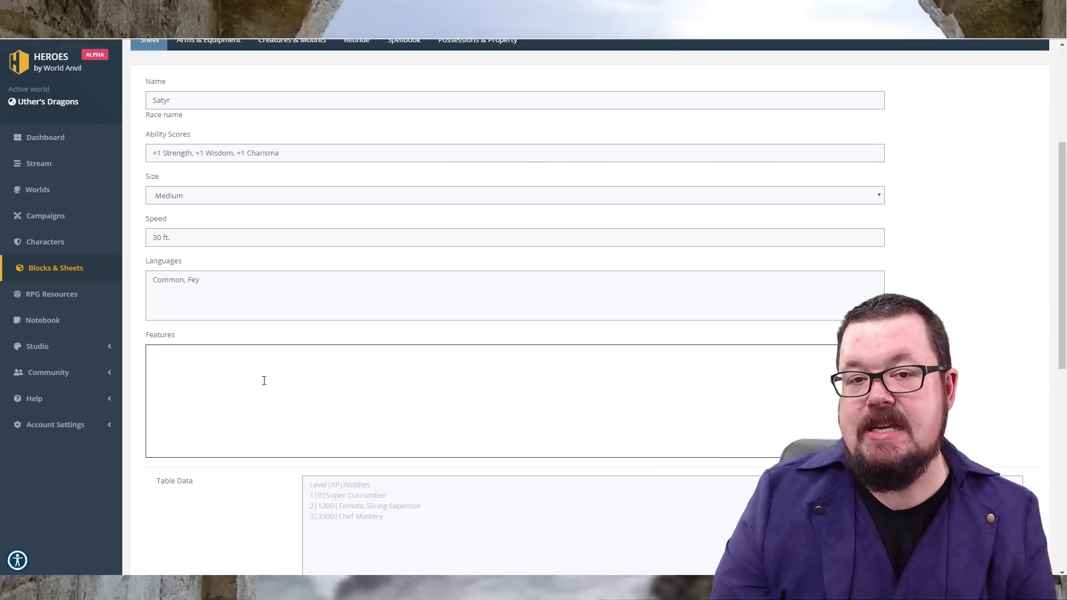
click(264, 380)
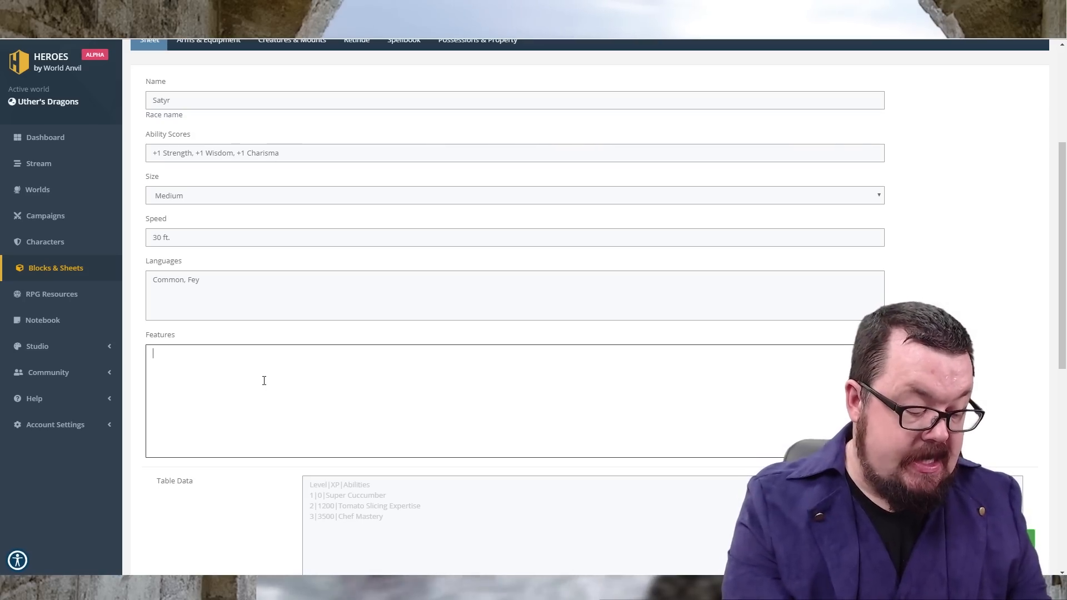
text(Charm of the Sa)
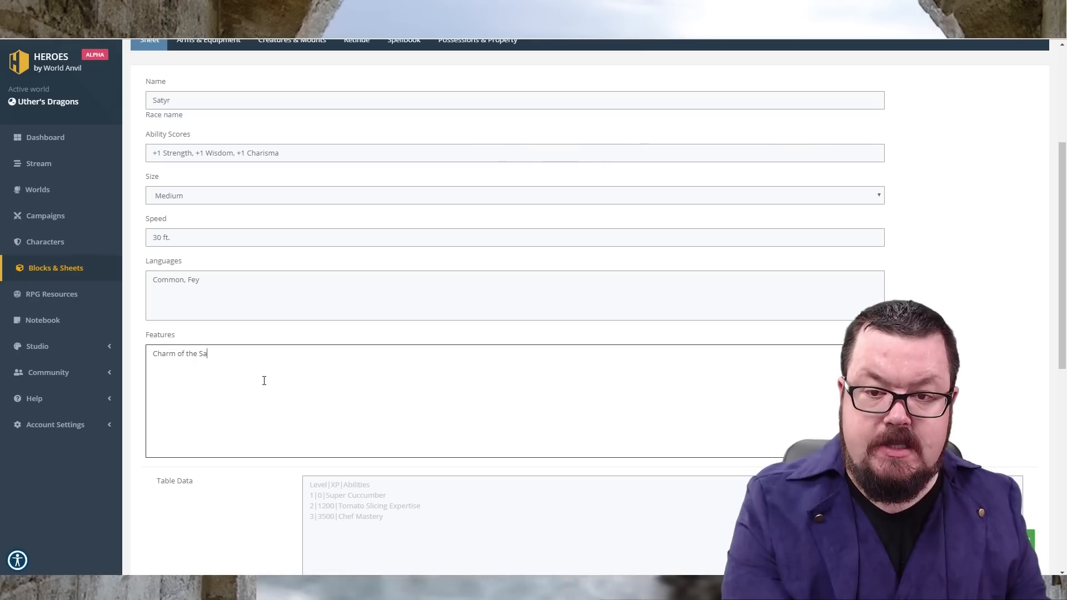
text(ty)
key(BackSpace)
key(BackSpace)
text(ty)
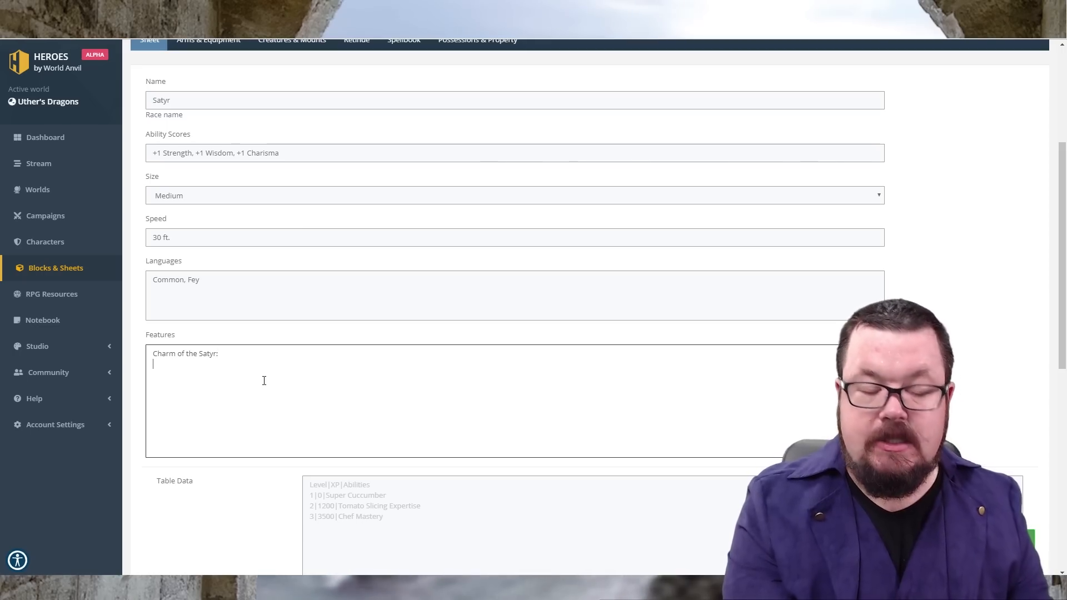
text(r:)
key(Return)
Begin the Charm of the Satyr description on the line below its heading with "Once per Long Rest", capitalizing Long and Rest.
text(Once)
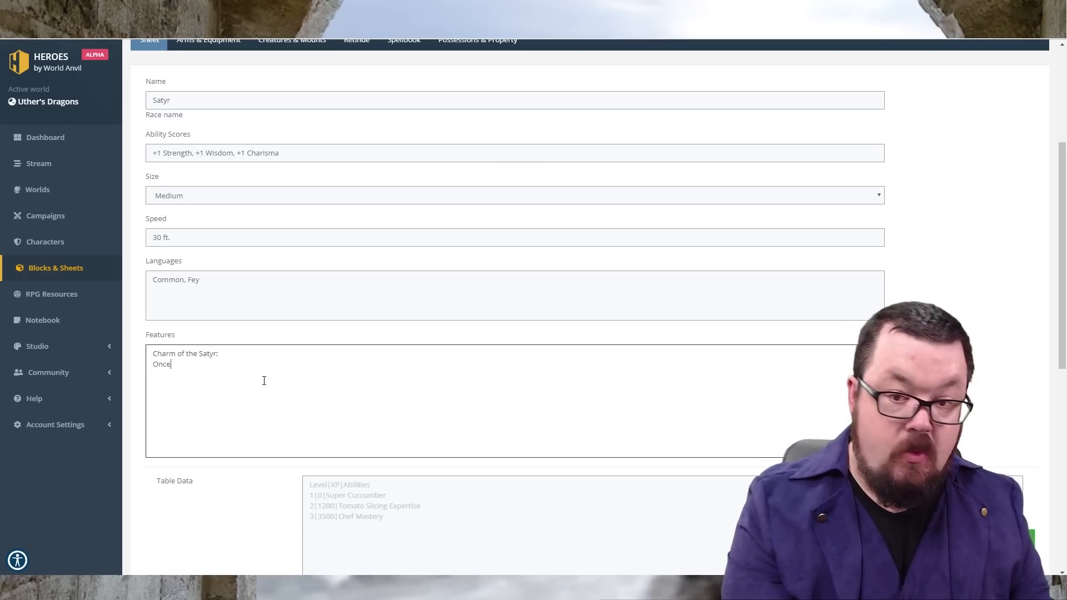
text( per long rest)
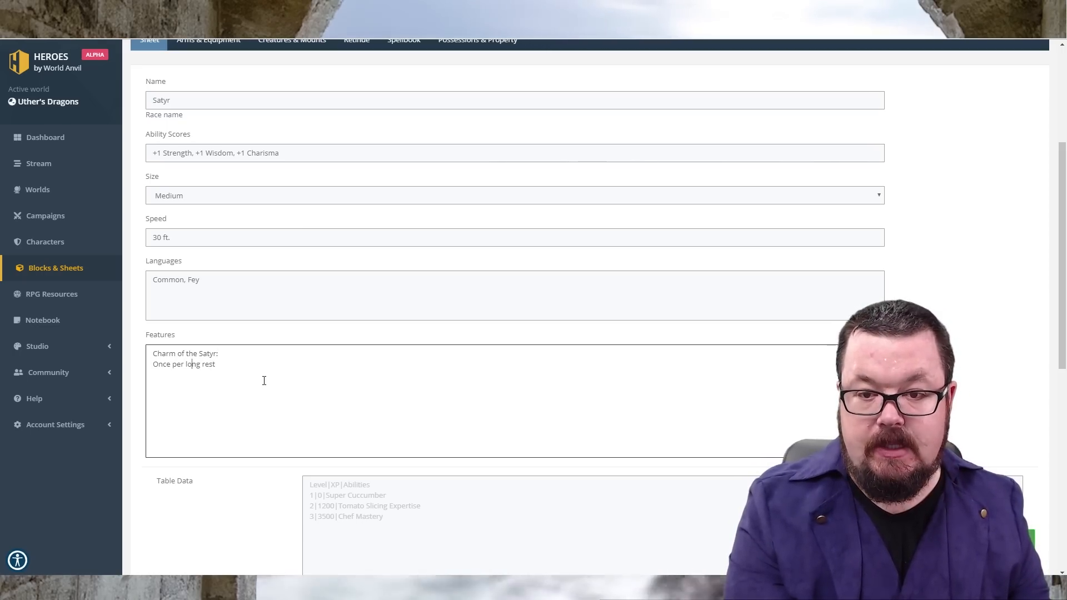
key(BackSpace)
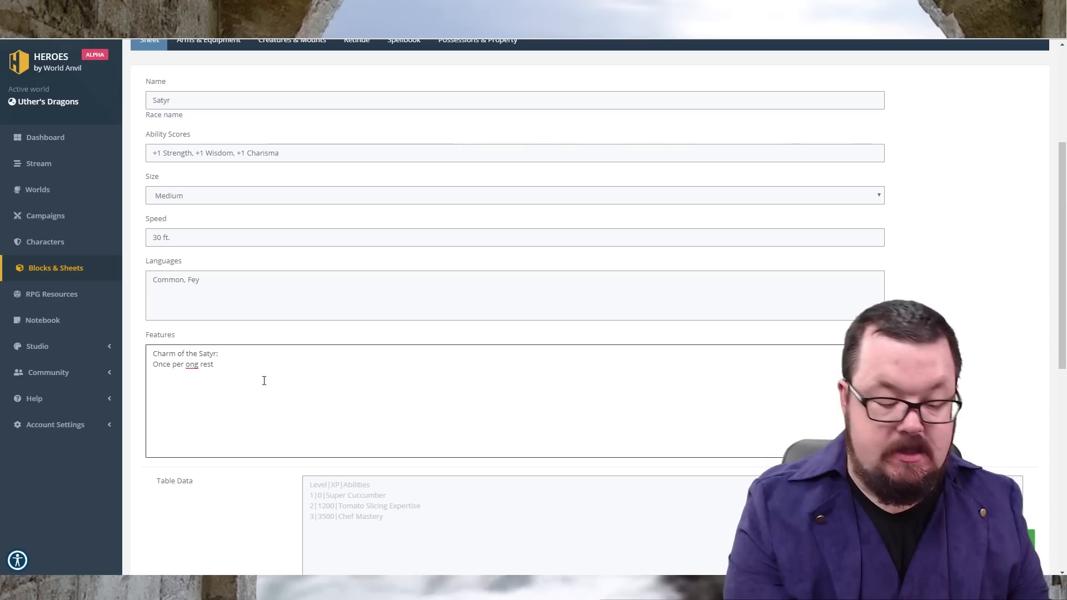
text(L)
key(Right)
key(Right)
key(BackSpace)
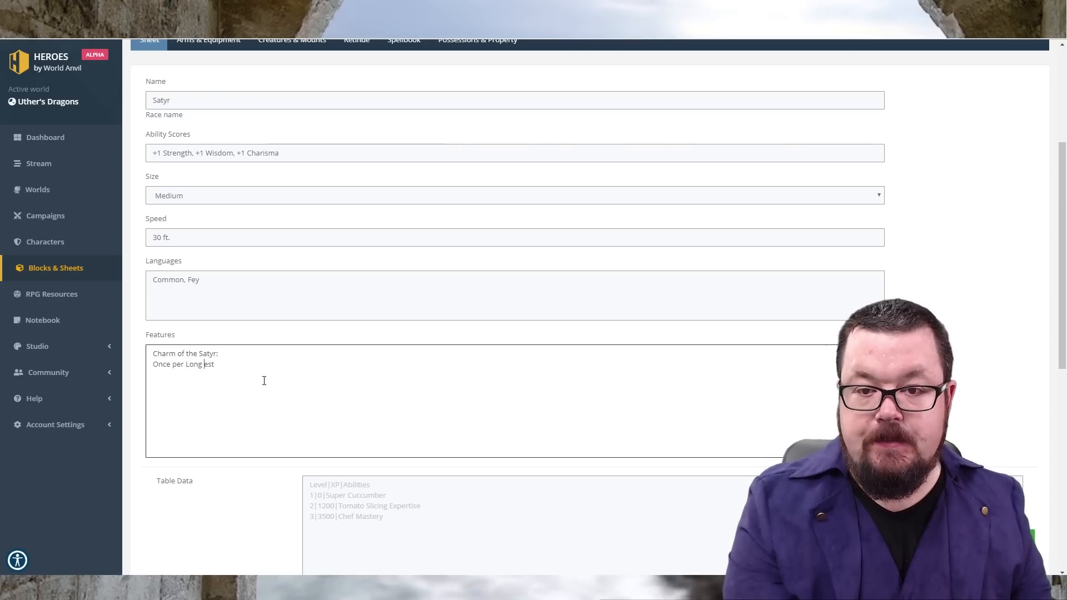
text(Rest t)
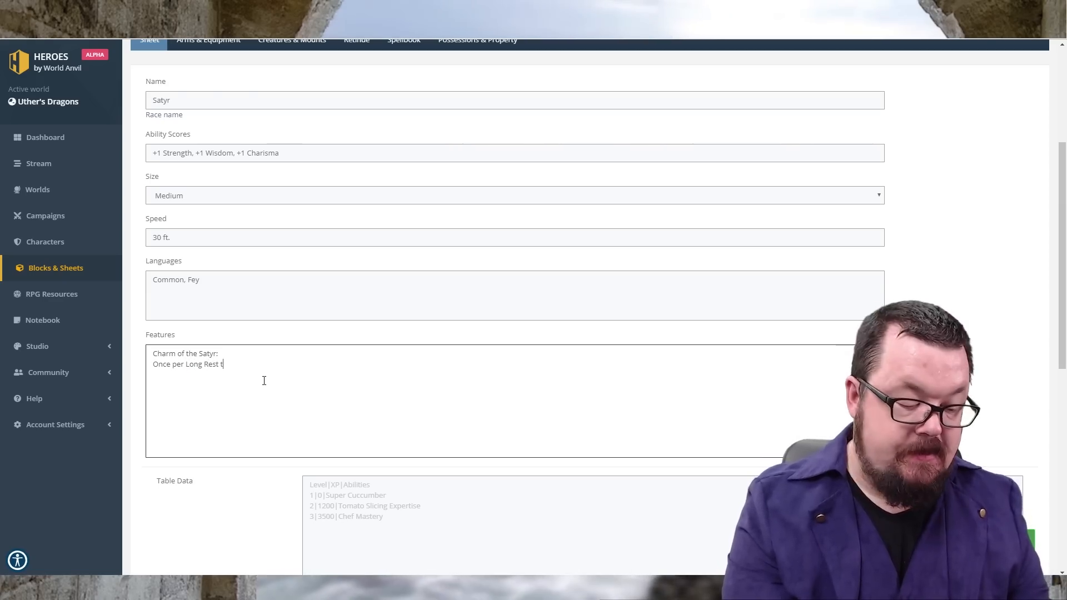
Continue the charm description with "the Satyr can temporarily increase their Charisma ability by +2".
text(he Sat)
text(r Long Rest the Saty)
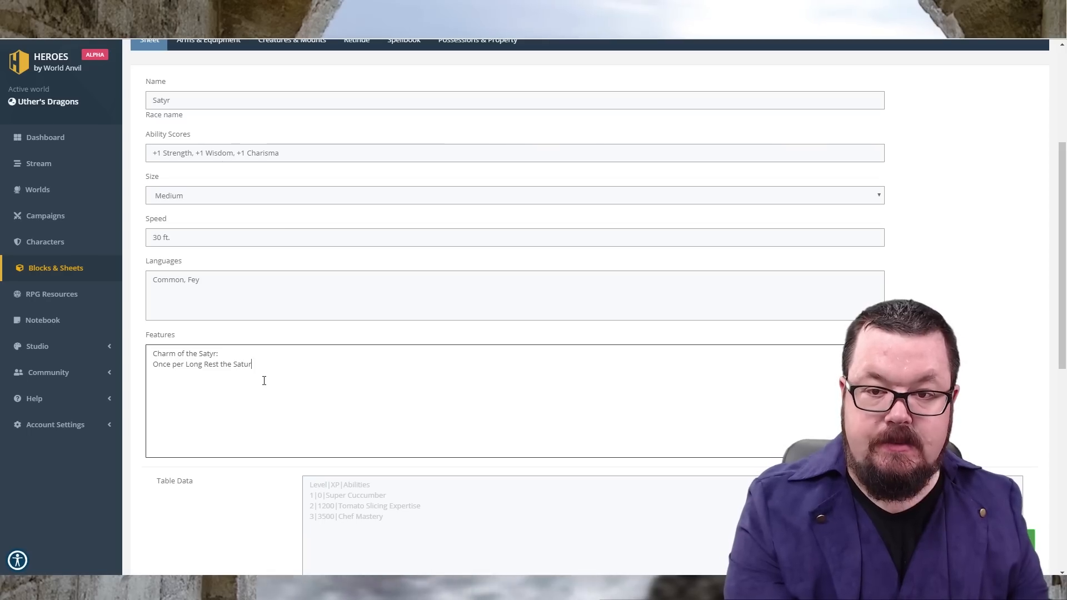
text(r can )
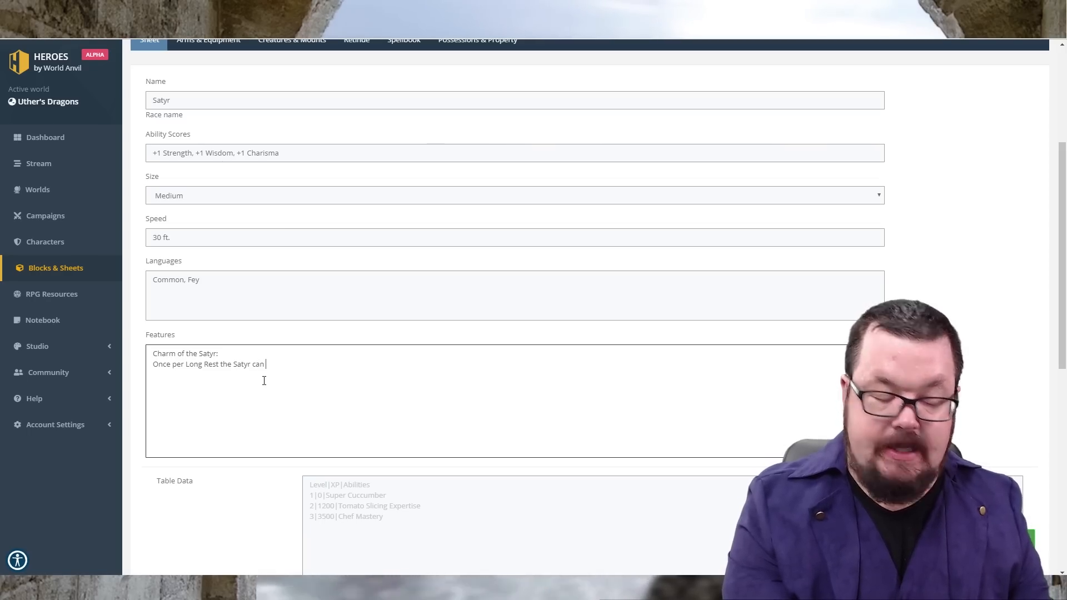
text(temporar)
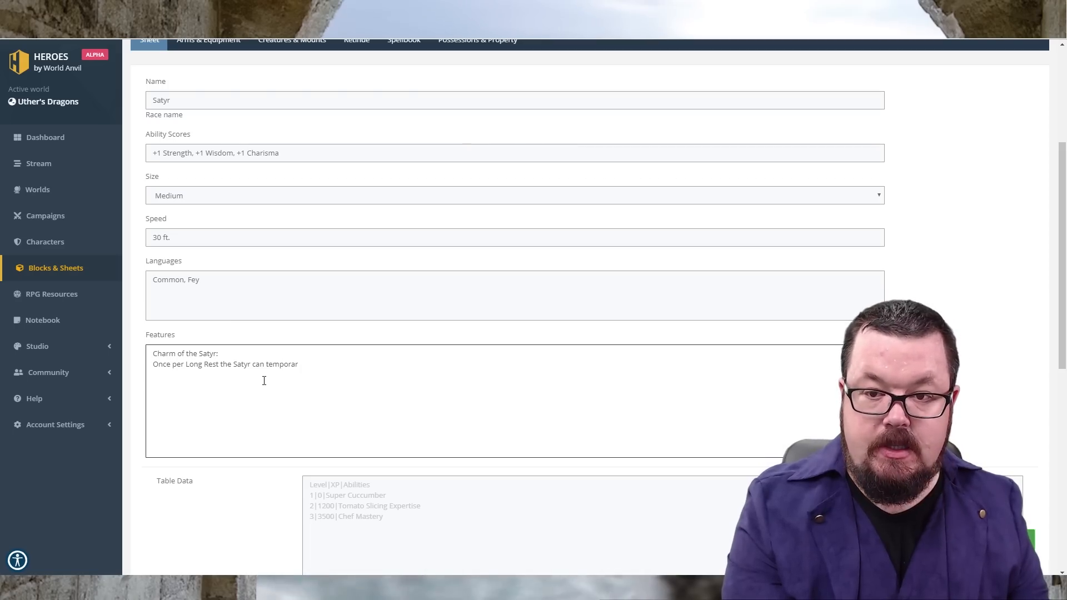
text(ily increase )
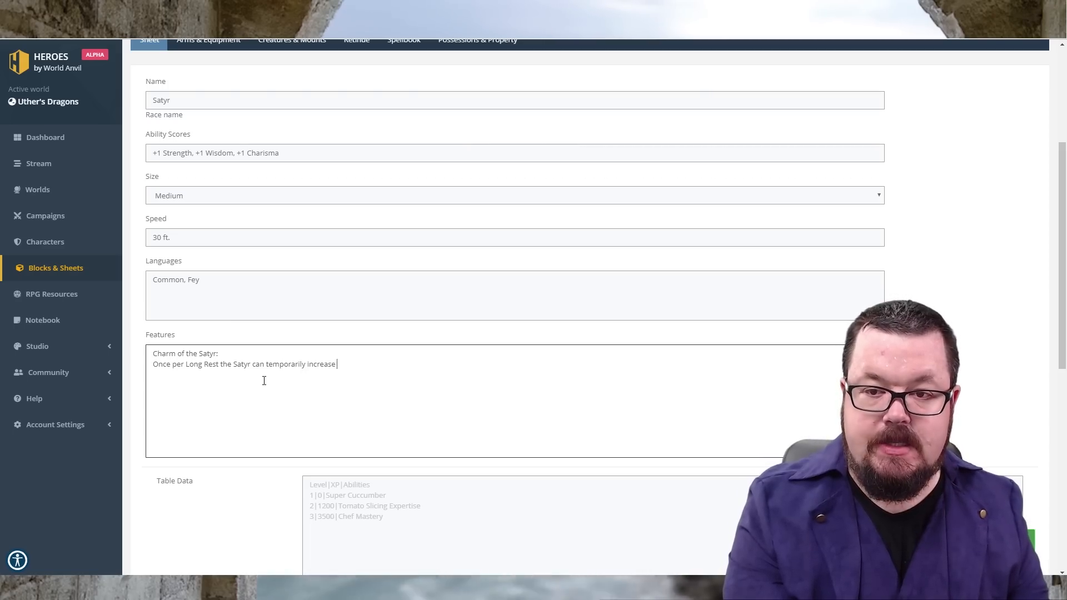
text(their Charisma )
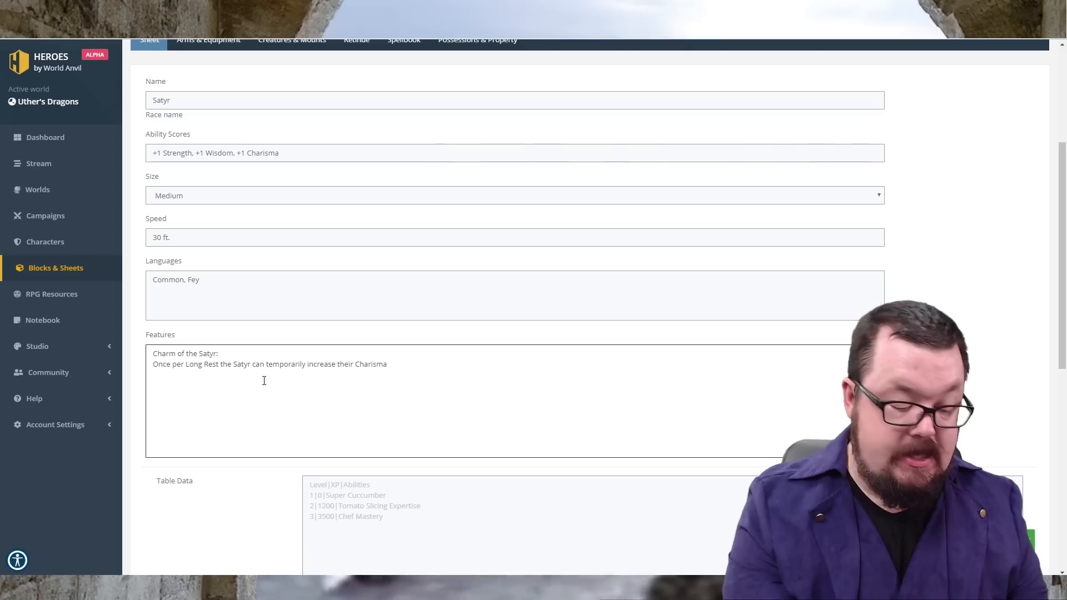
text(ability)
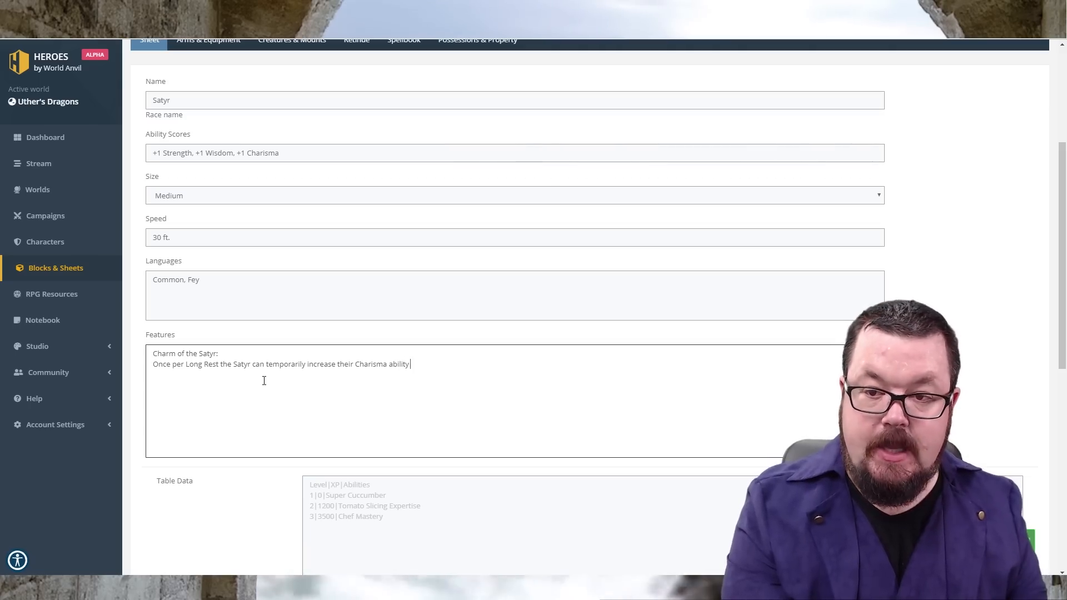
text( by +)
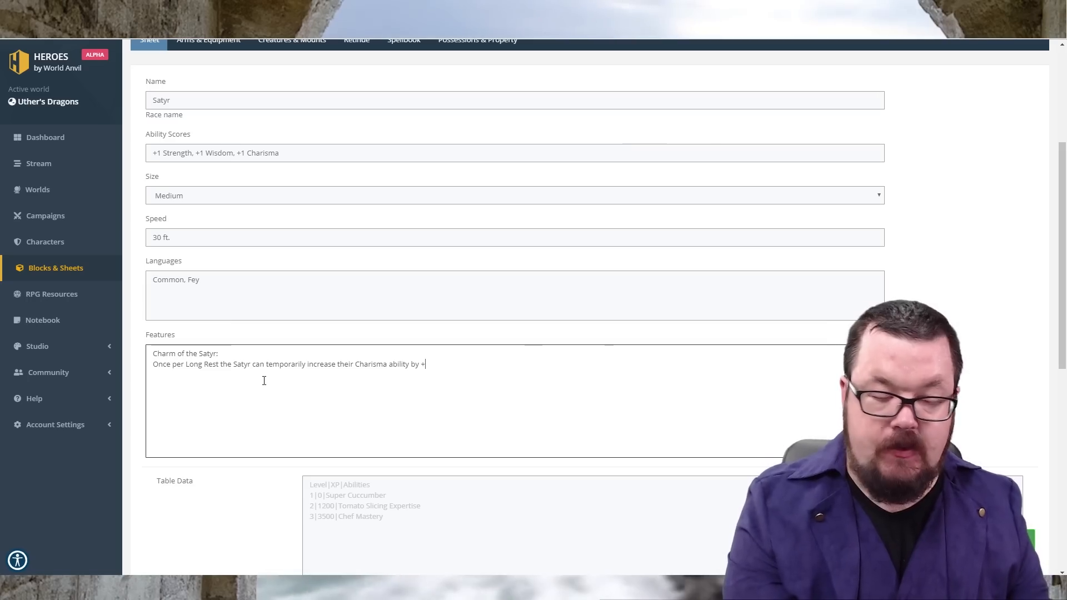
text(2)
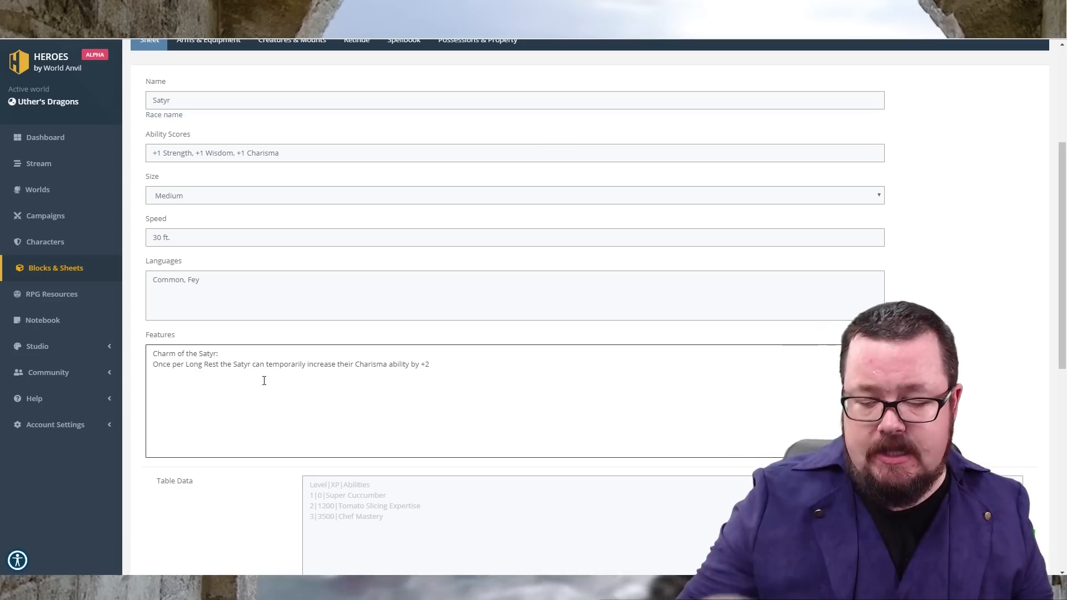
Finish the charm's first sentence with "for a specific race and gender.".
text(for a sp)
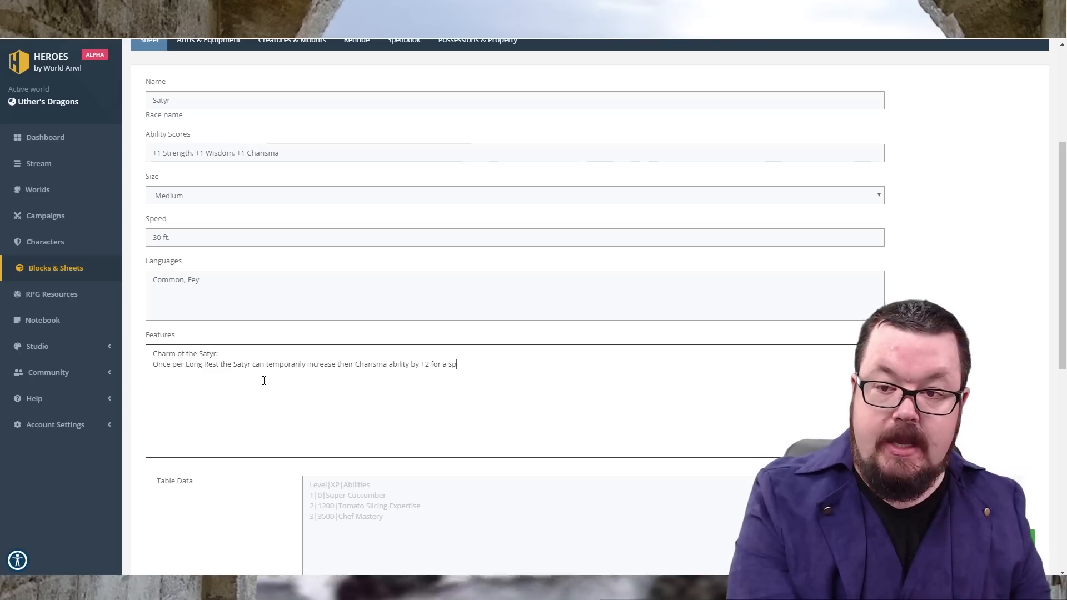
text(ecific rac)
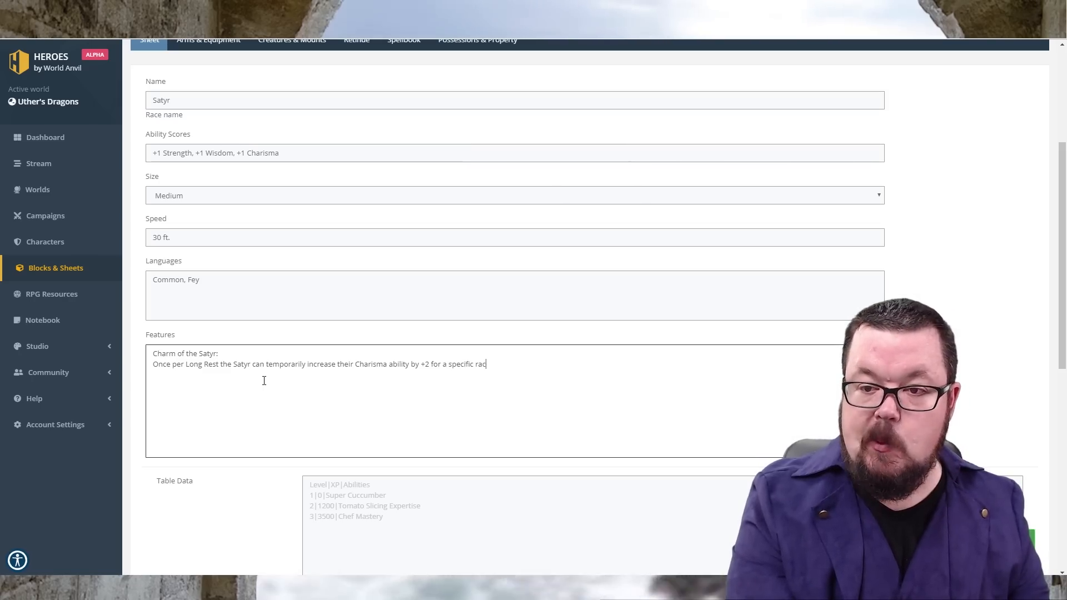
text(e and)
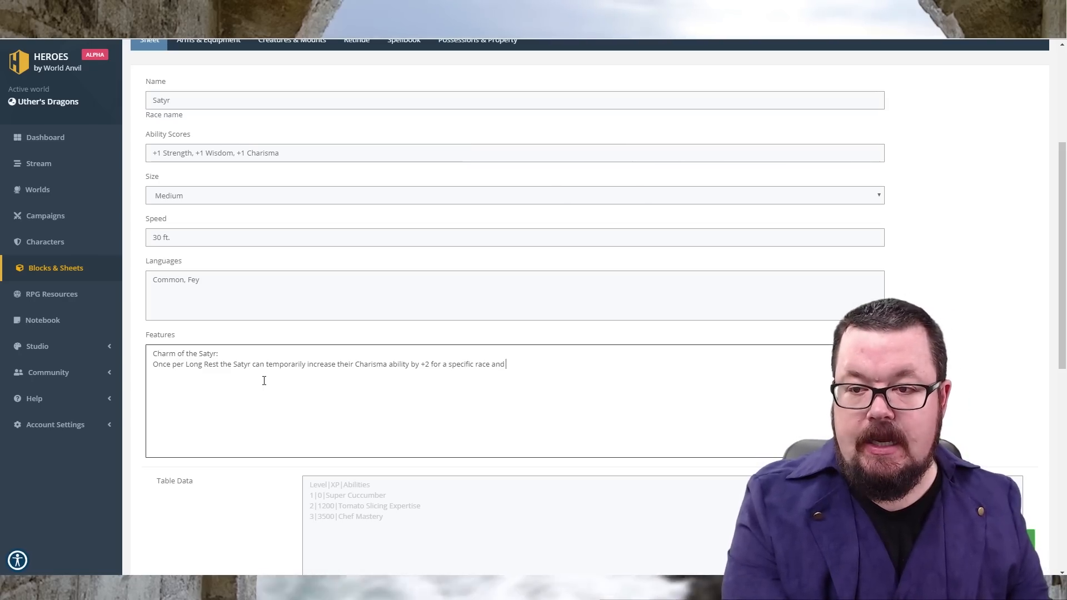
text( gender.)
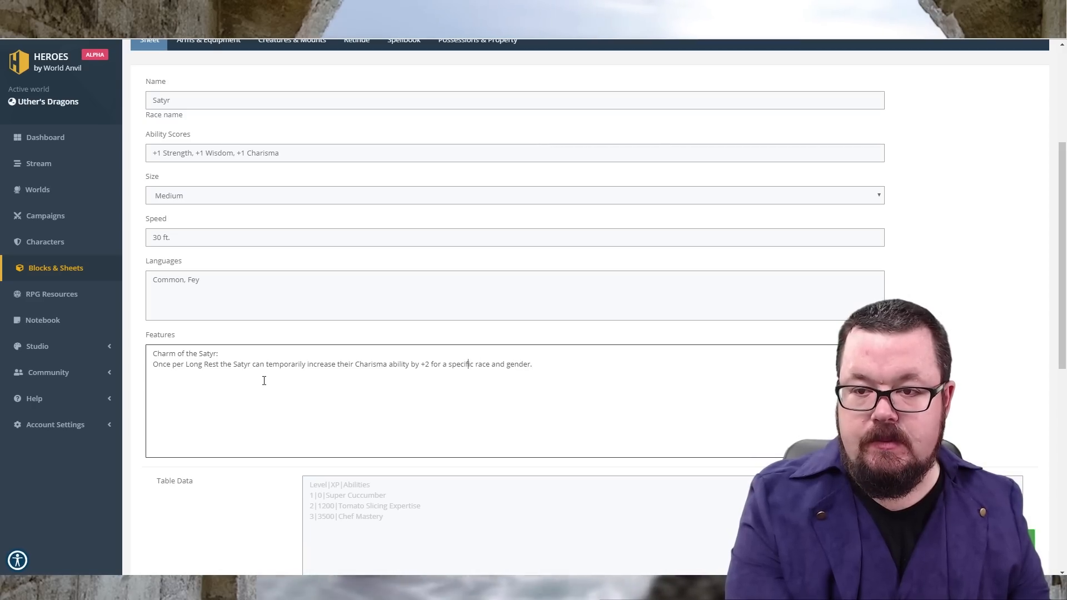
Reword the end of the charm's first sentence to "for the purposes of dealing with a specific race and gender.".
key(Delete)
key(Delete)
key(Delete)
key(Delete)
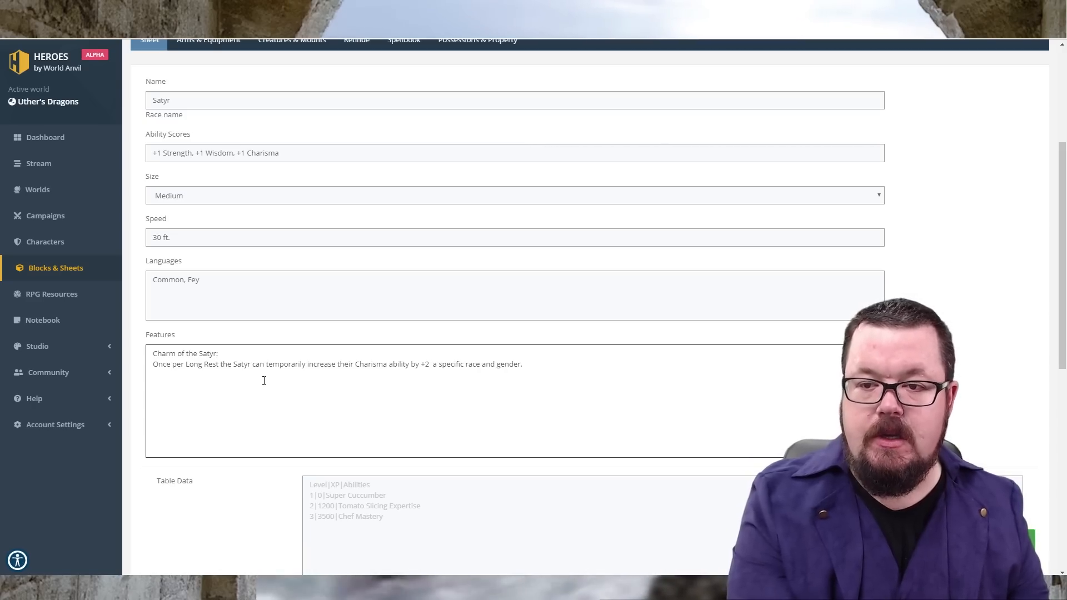
text(w)
key(BackSpace)
text(for the purp)
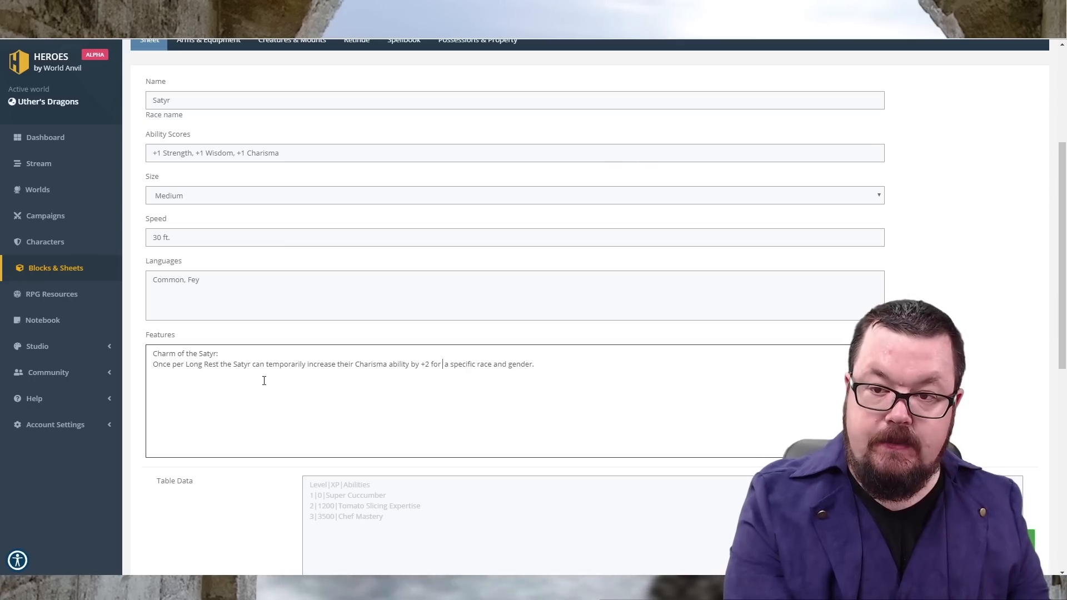
text(oses of deali)
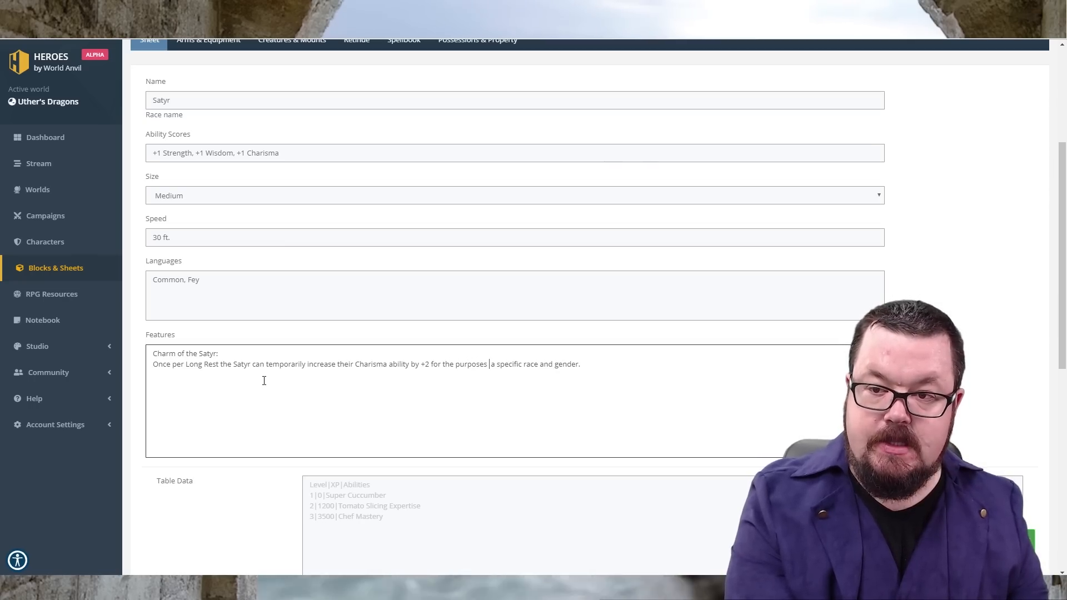
text(ng with)
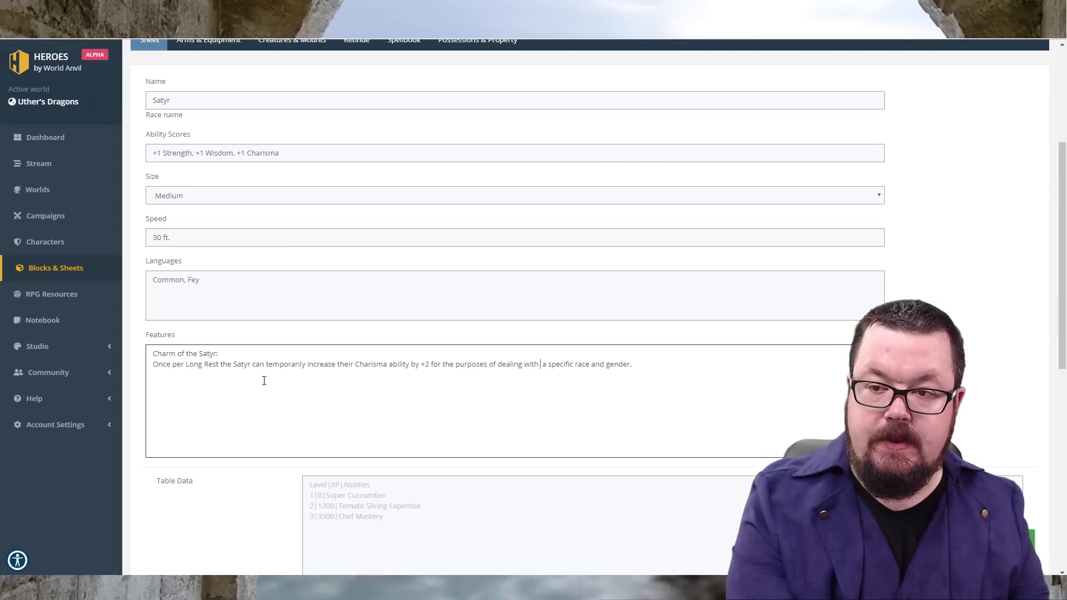
key(Delete)
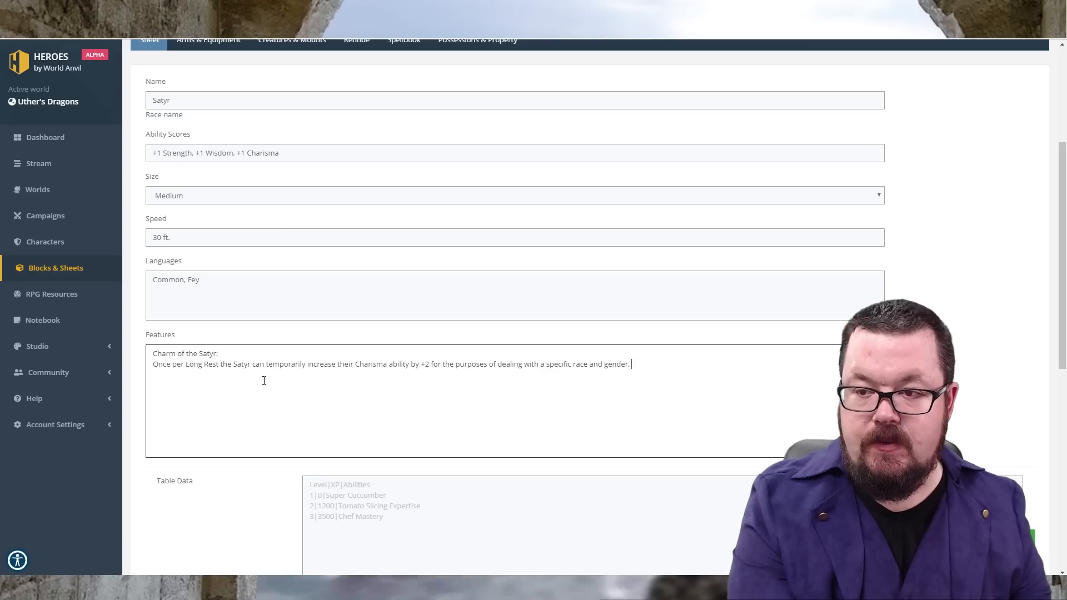
Add to the charm description "This increase lasts for 1d4 hours after which the Satyrs Charisma score returns to normal.".
text(This inc)
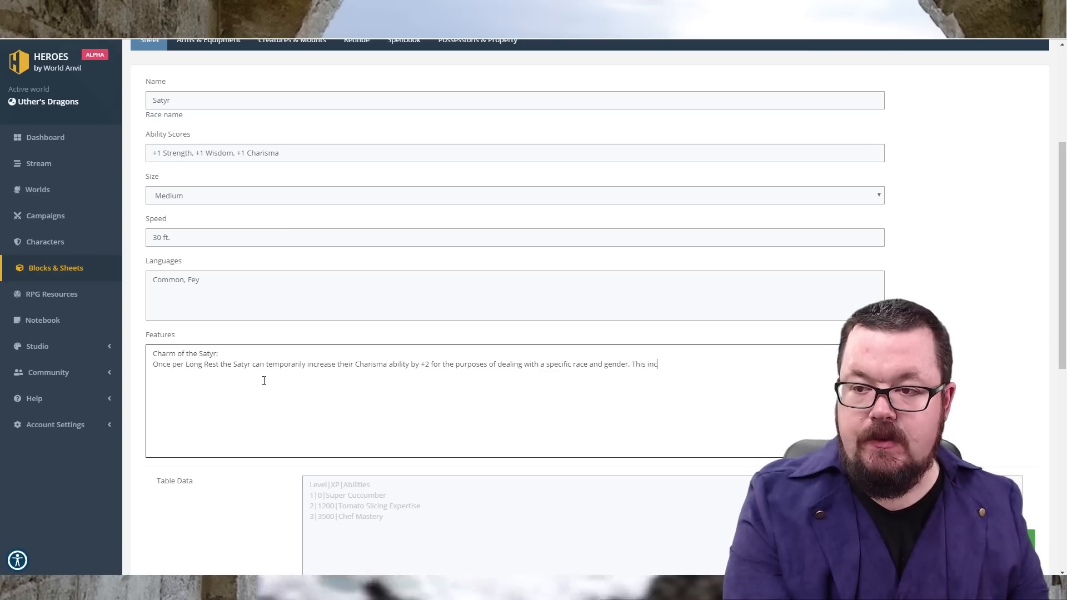
text(rease lasts)
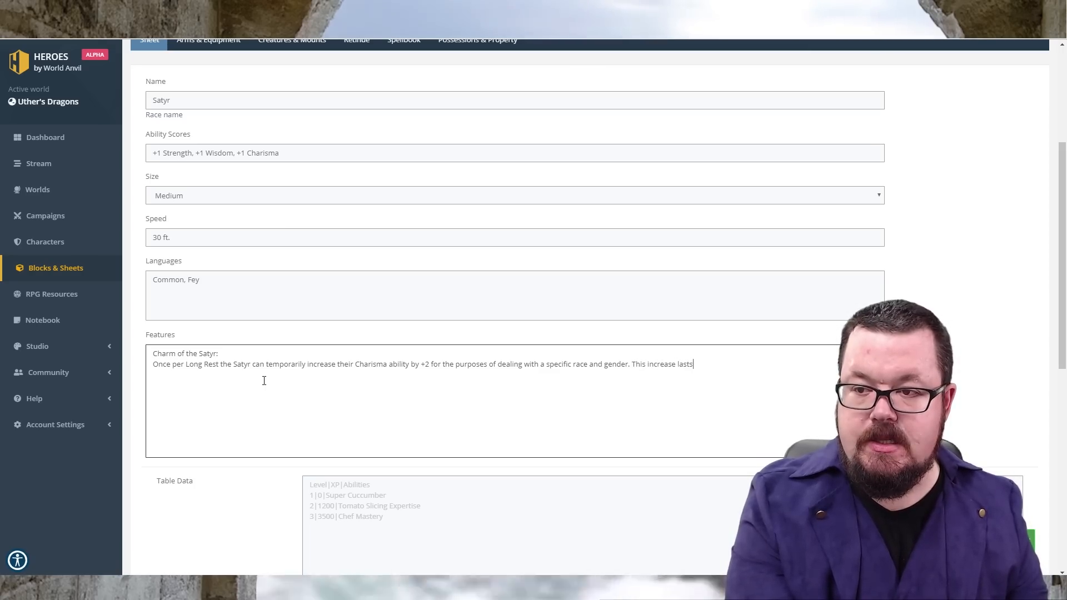
text( for 1d)
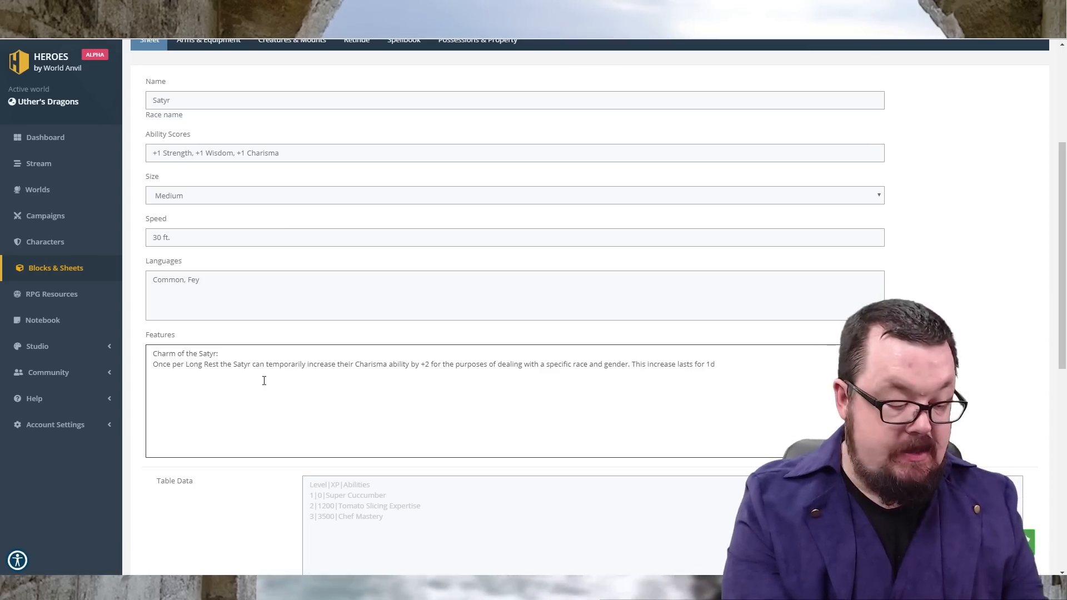
text(4 hours)
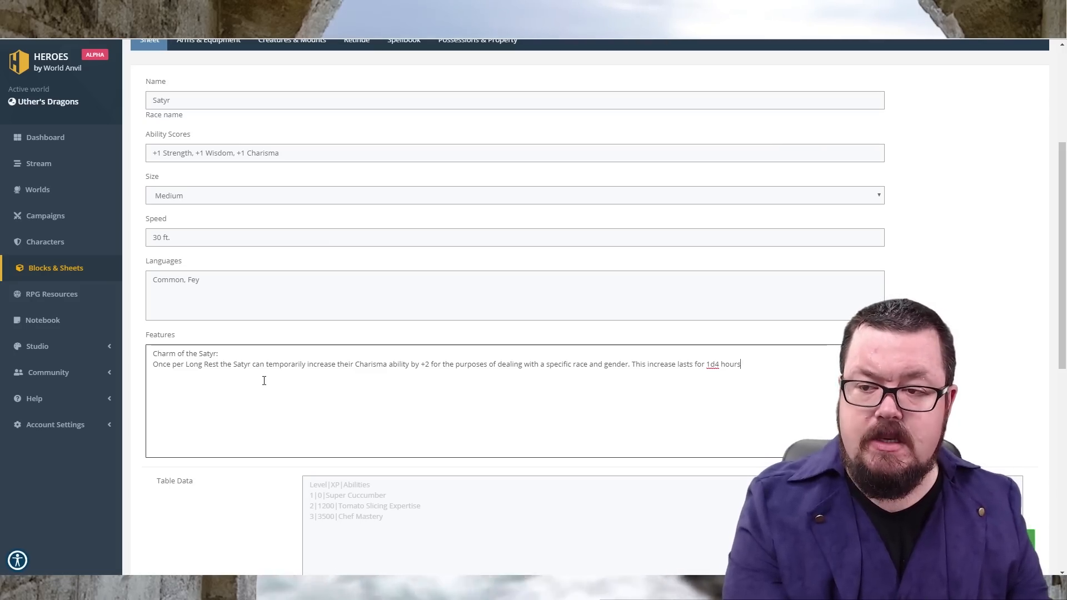
text(after which it r)
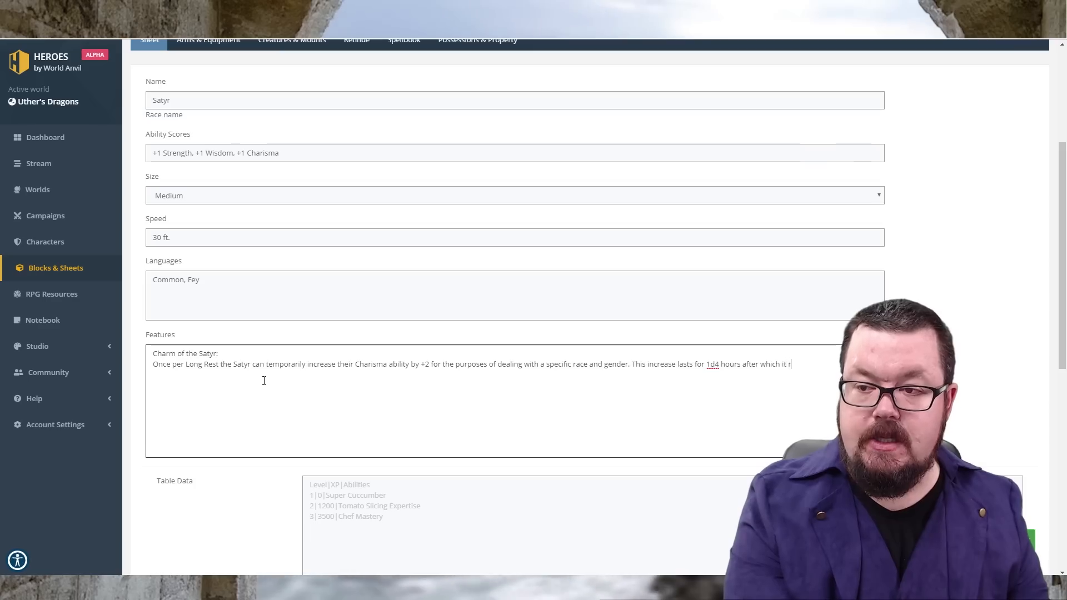
key(BackSpace)
key(BackSpace)
key(BackSpace)
key(BackSpace)
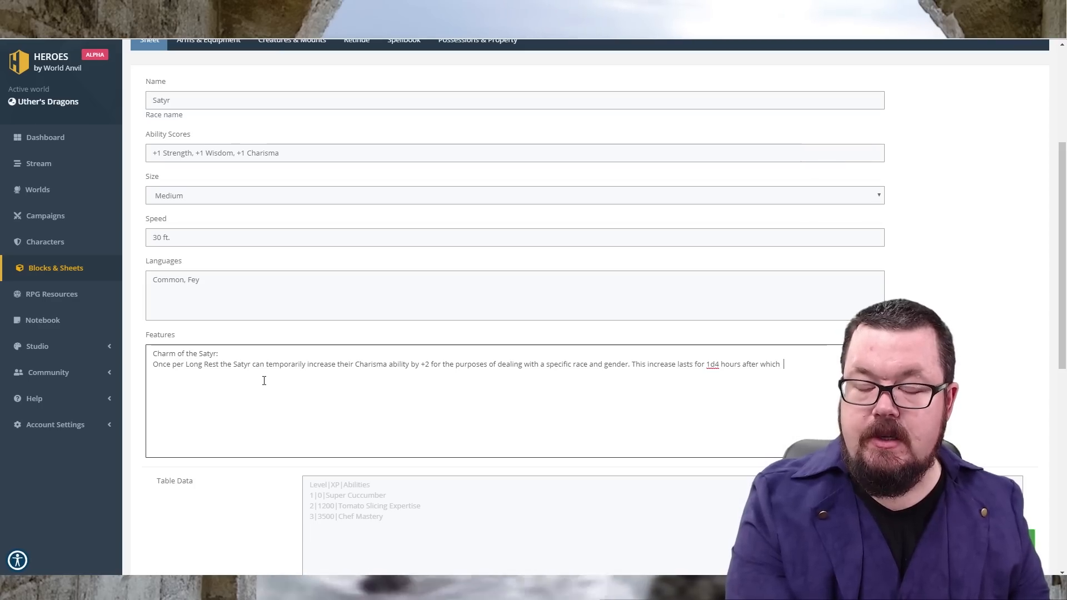
text(the Sa)
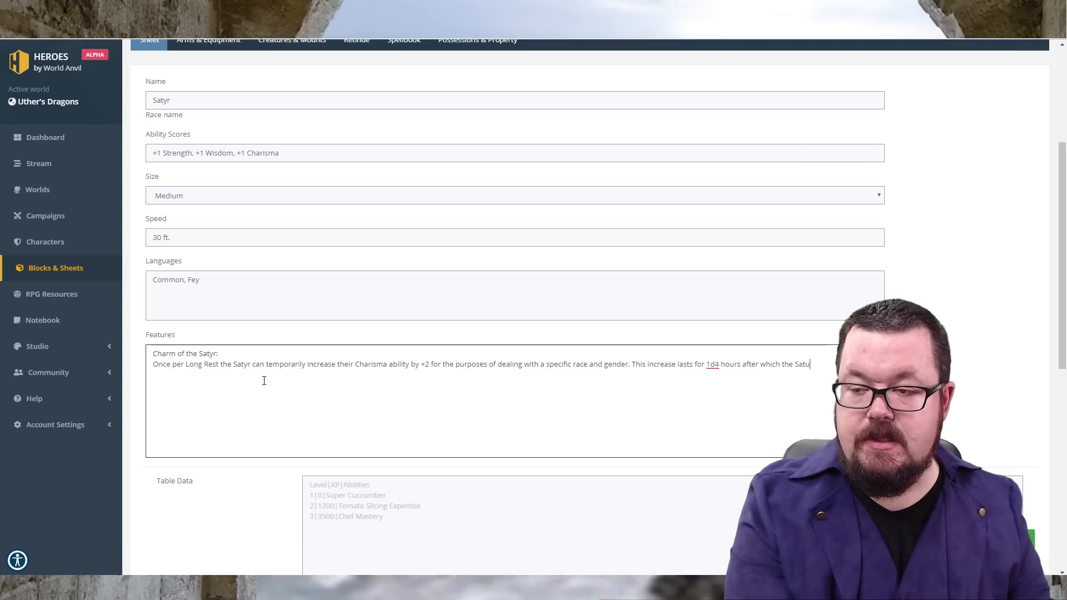
text(tyrs charism)
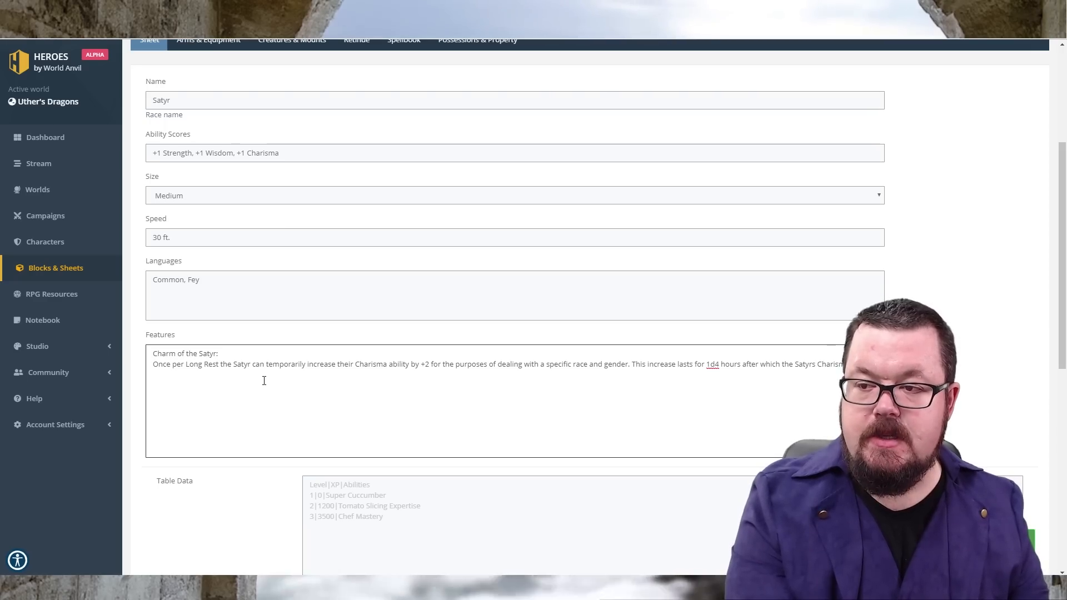
text(re)
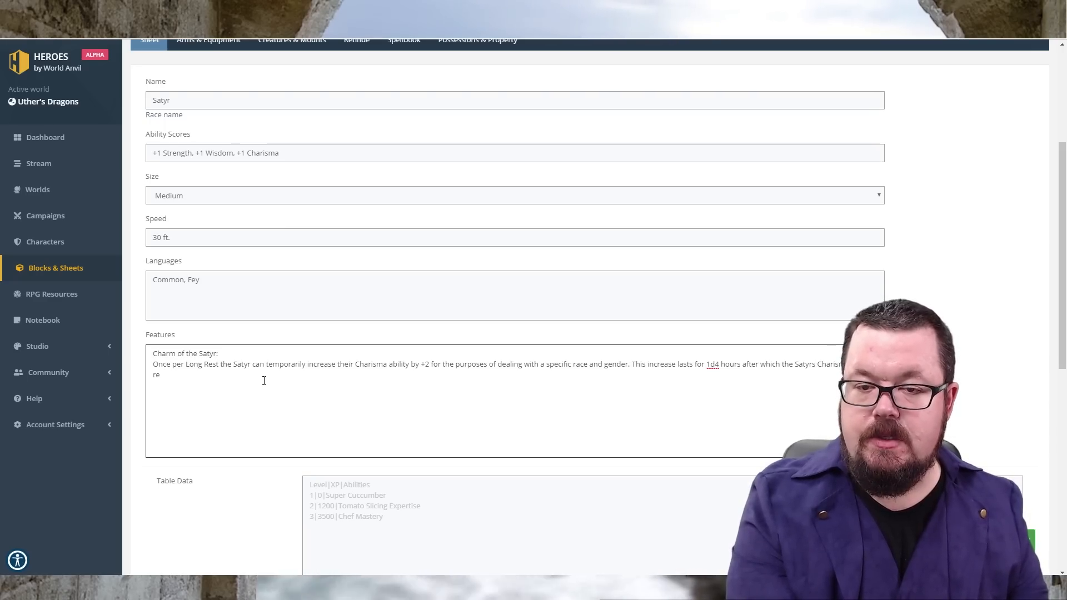
text(turns to normal.)
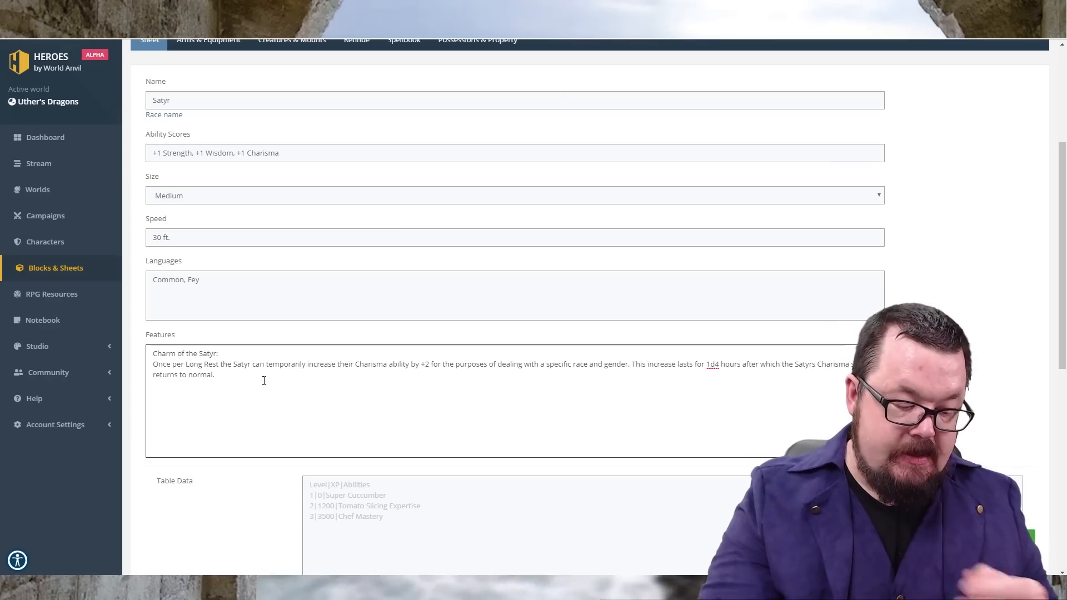
End the charm description with the sentence "It takes an Action to active this power." followed by a blank line.
text(It ta)
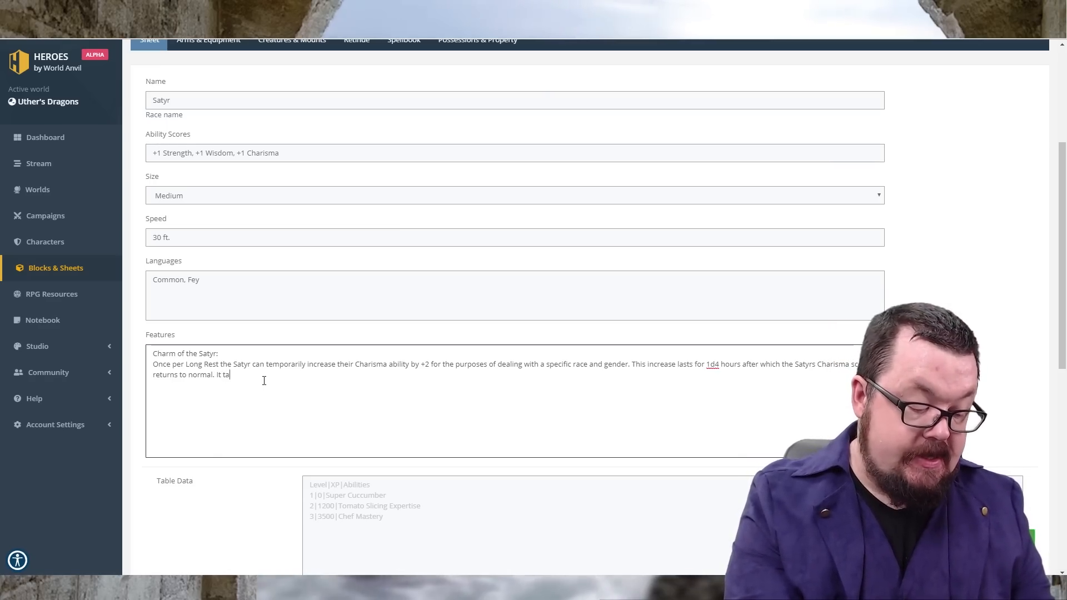
text(kes an Action)
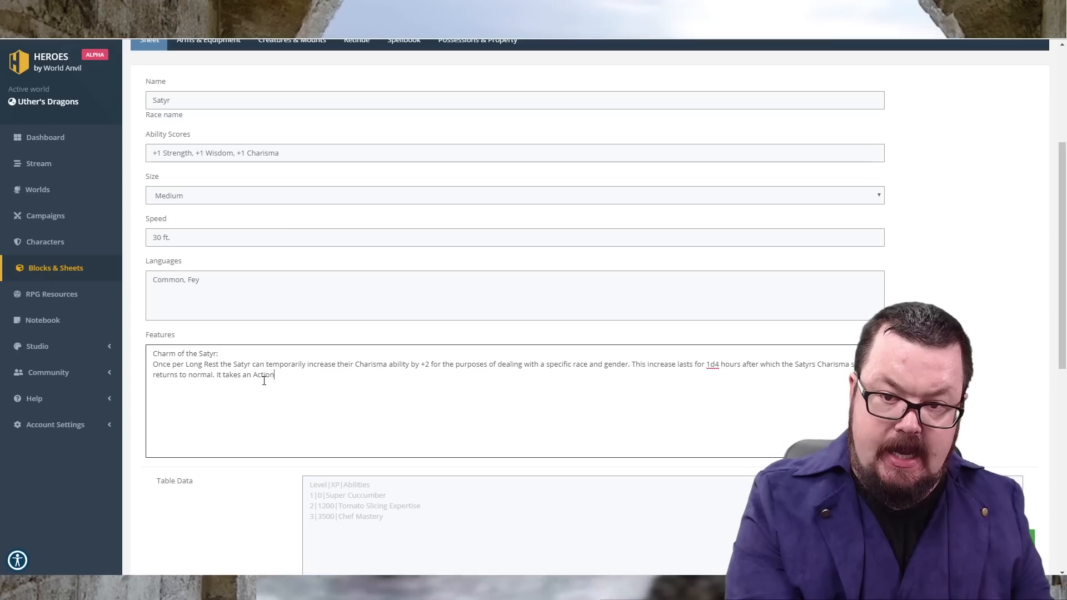
text( to active this power.)
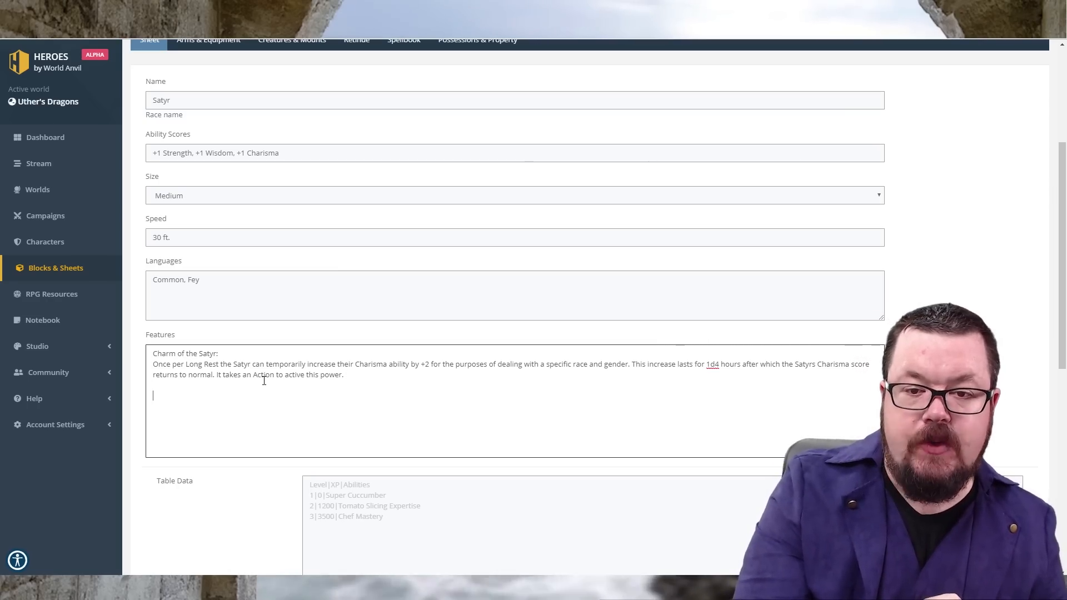
Add an "Immune:" feature reading "The Satyr is immune to the effects of alcohol." followed by a blank line.
text(Immune:)
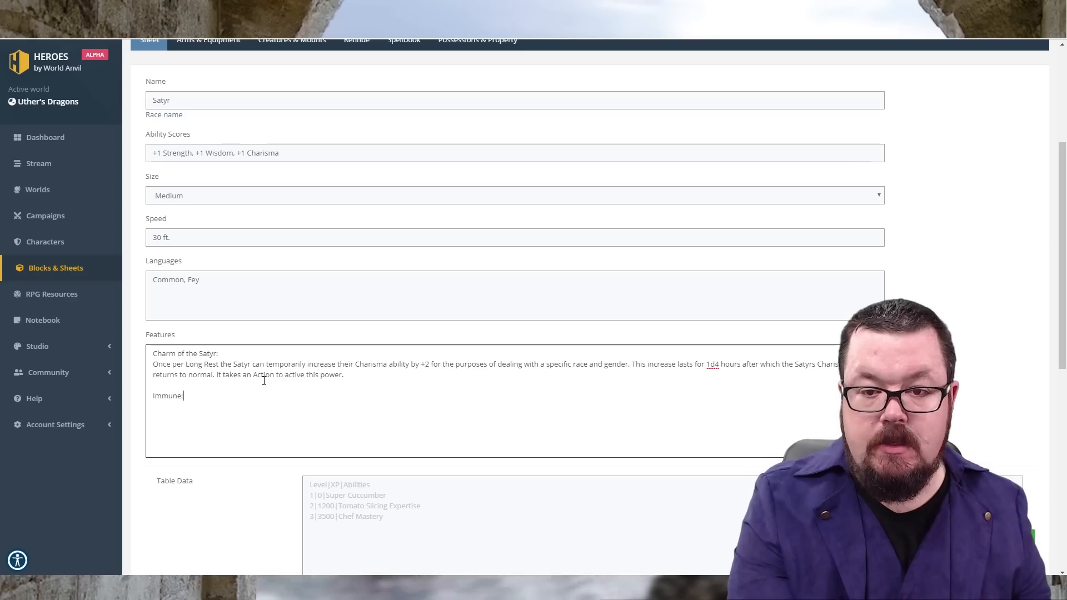
text(The Satr)
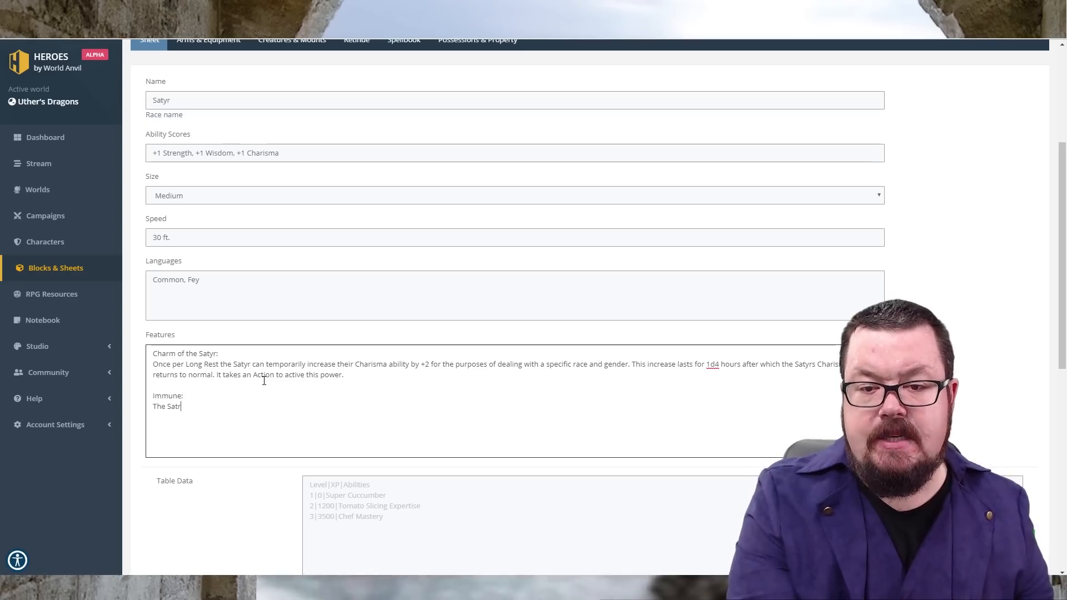
key(BackSpace)
text(yr is im)
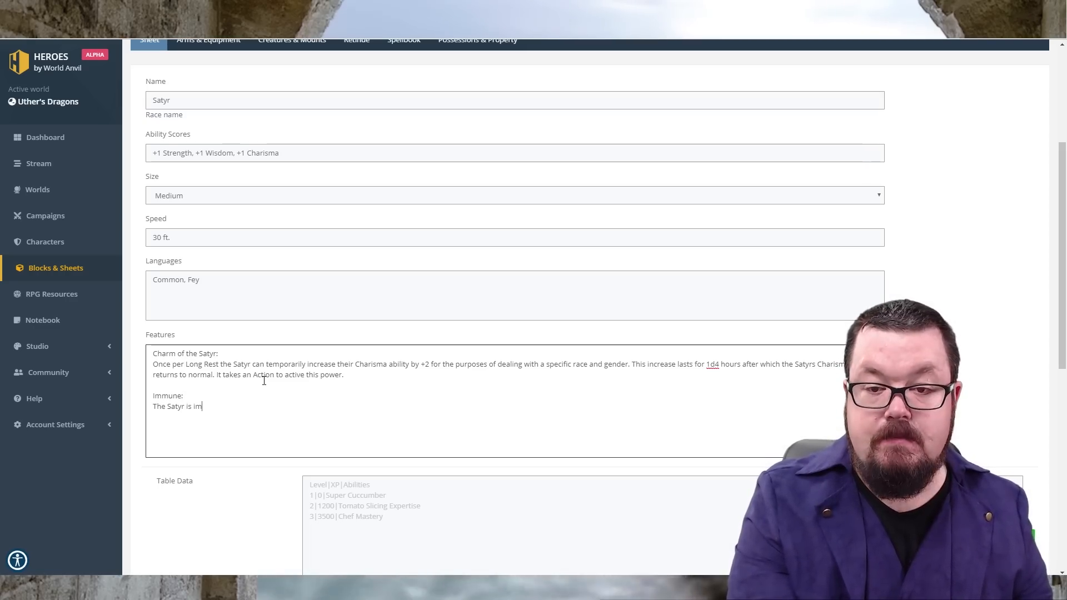
text(muni to the )
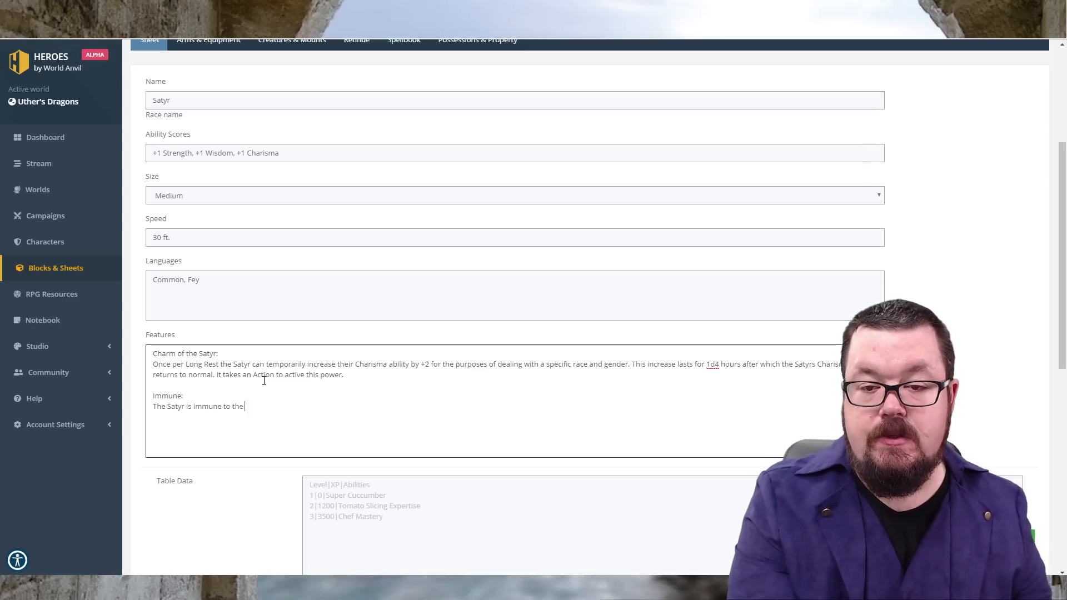
text(effects of al)
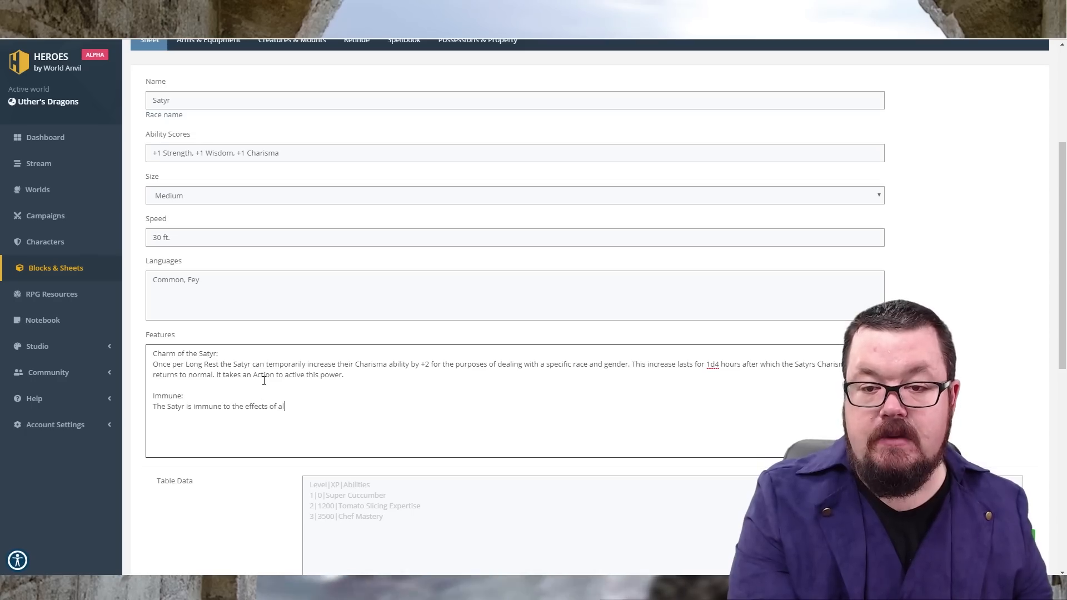
text(cohol.)
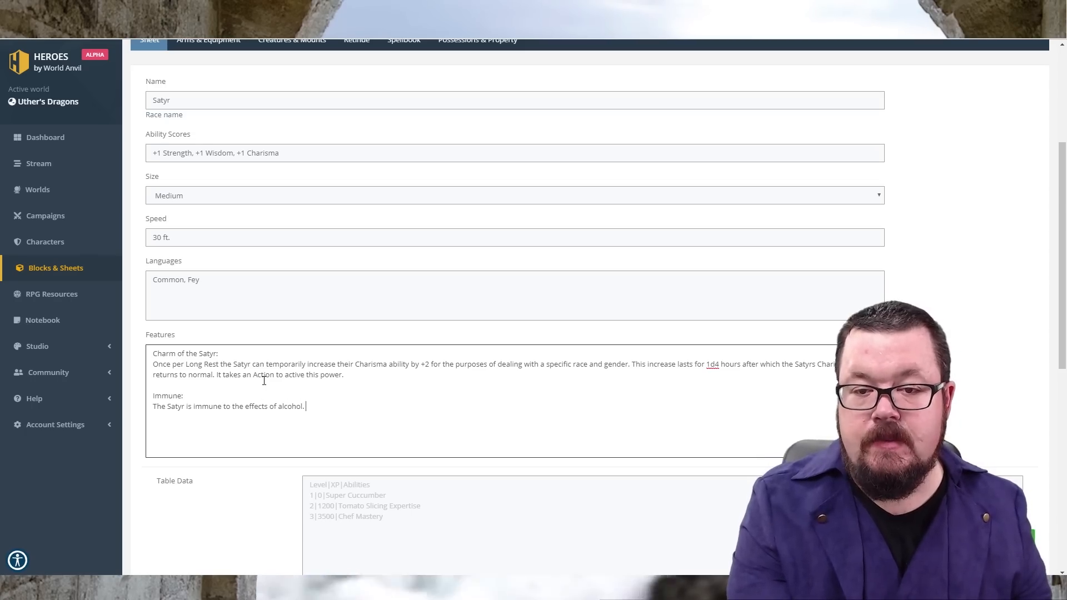
key(Return)
key(Return)
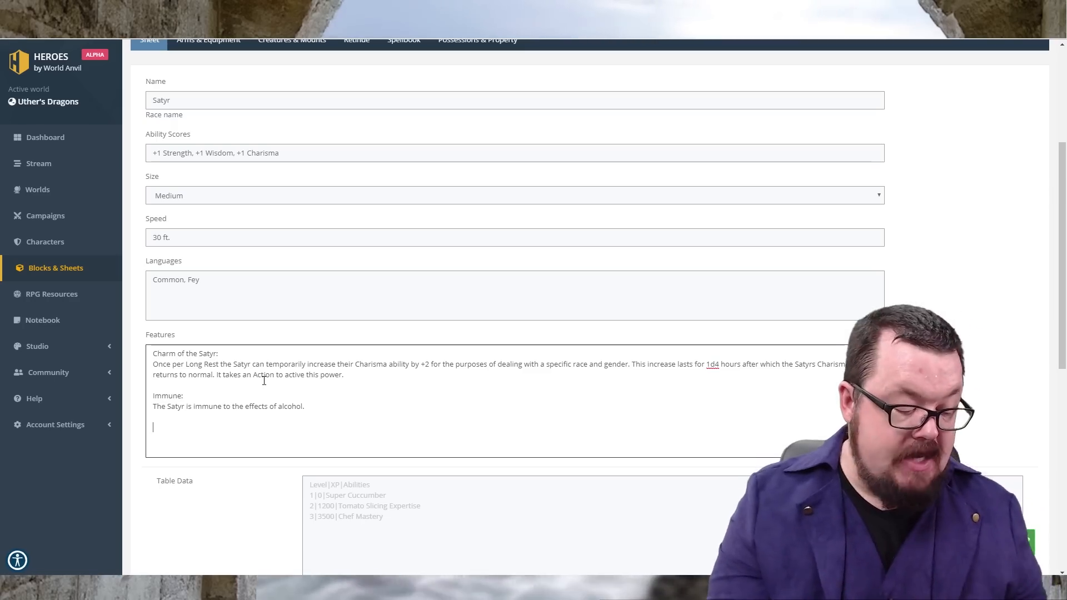
Add a "Skills:" feature reading "You gain proficiency in Survival and Persuasion." with Persuasion spelled correctly.
text(kills:)
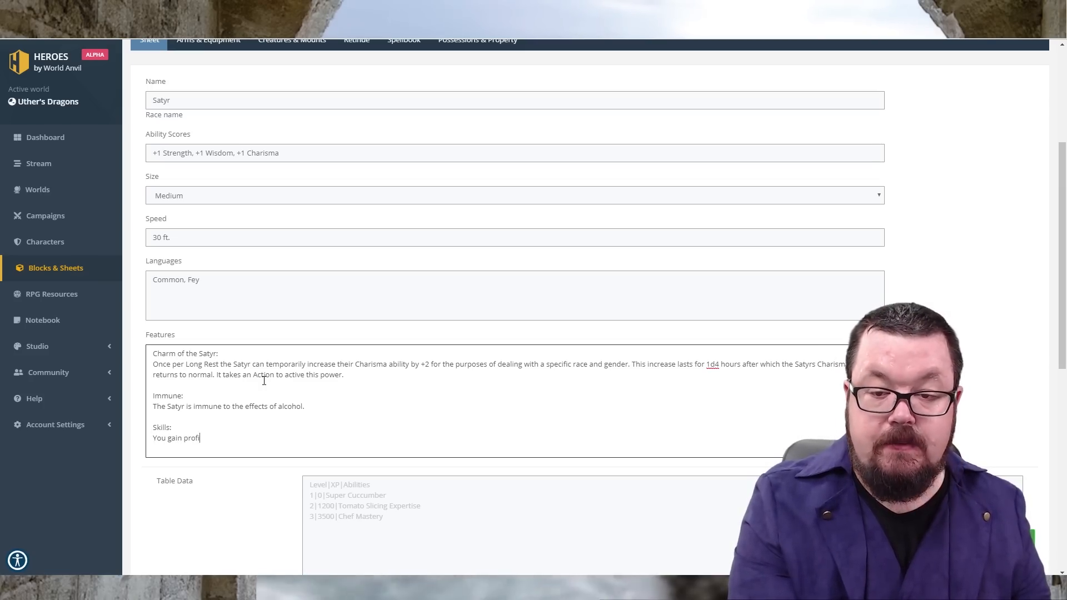
text(y in)
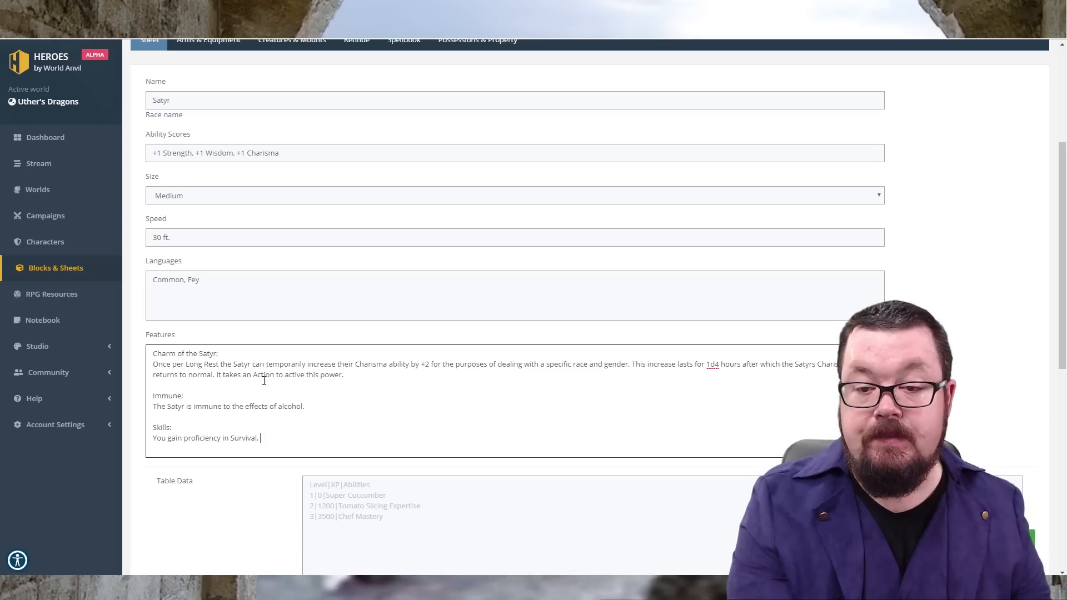
text(Survival and Pers)
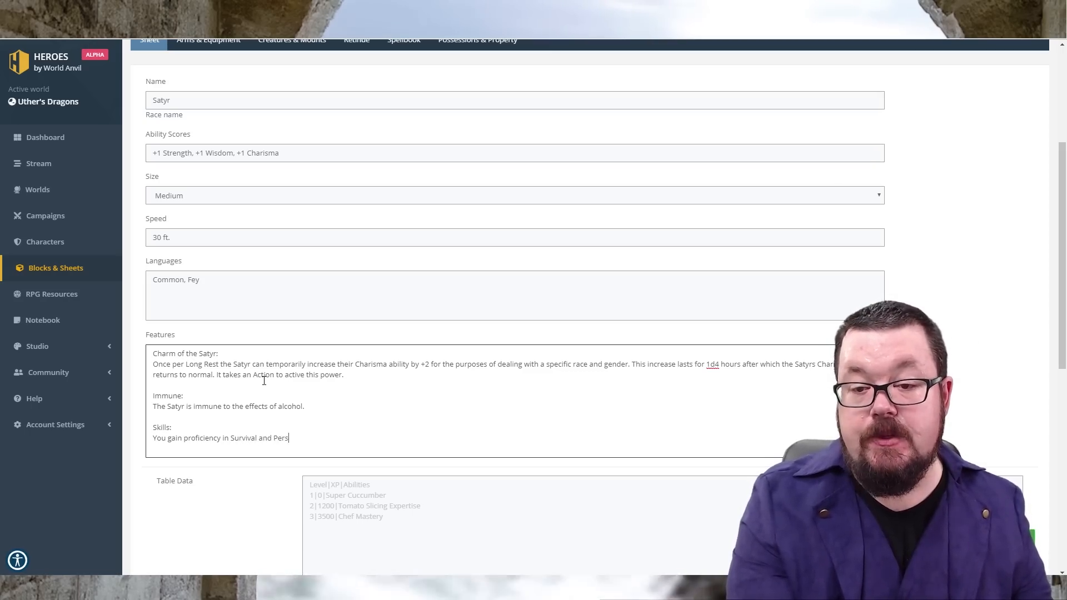
text(uation.)
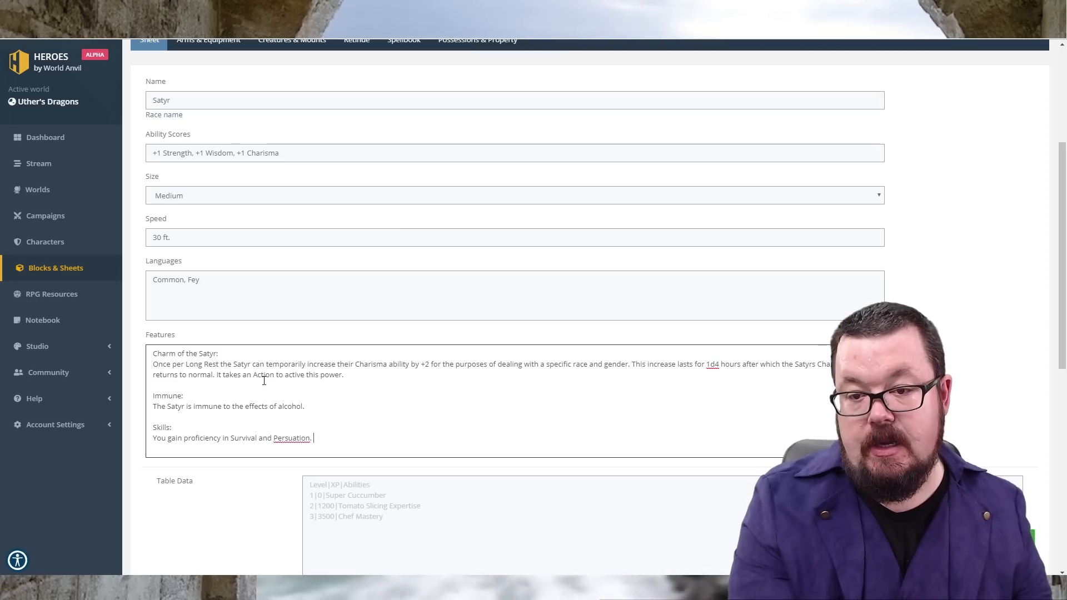
right_click(295, 442)
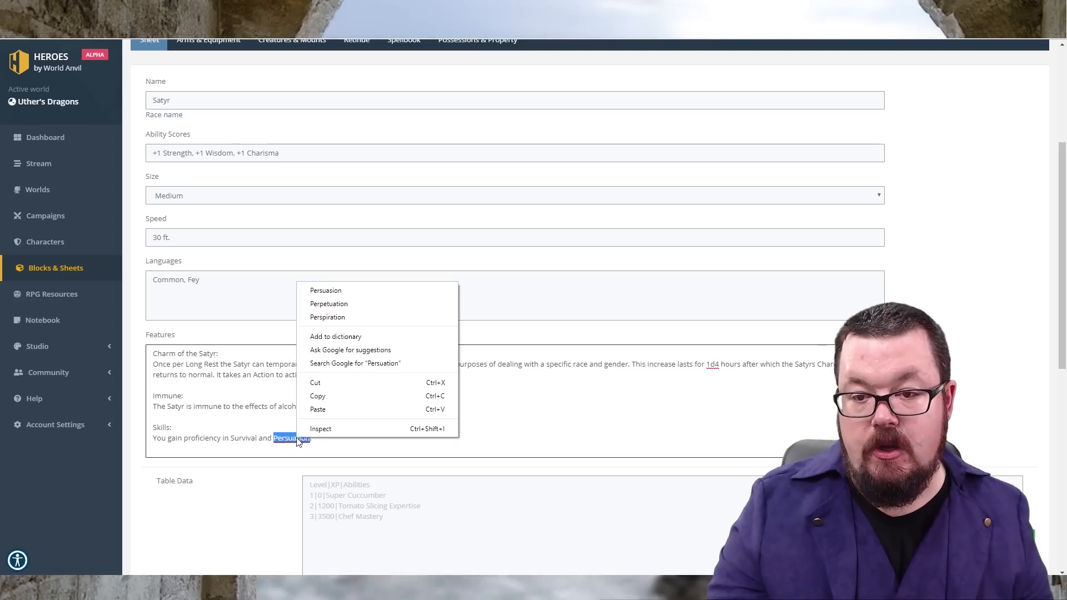
click(330, 295)
Save the Satyr race sheet and reopen it for editing from the list of sheets.
scroll(405, 409, down, 4)
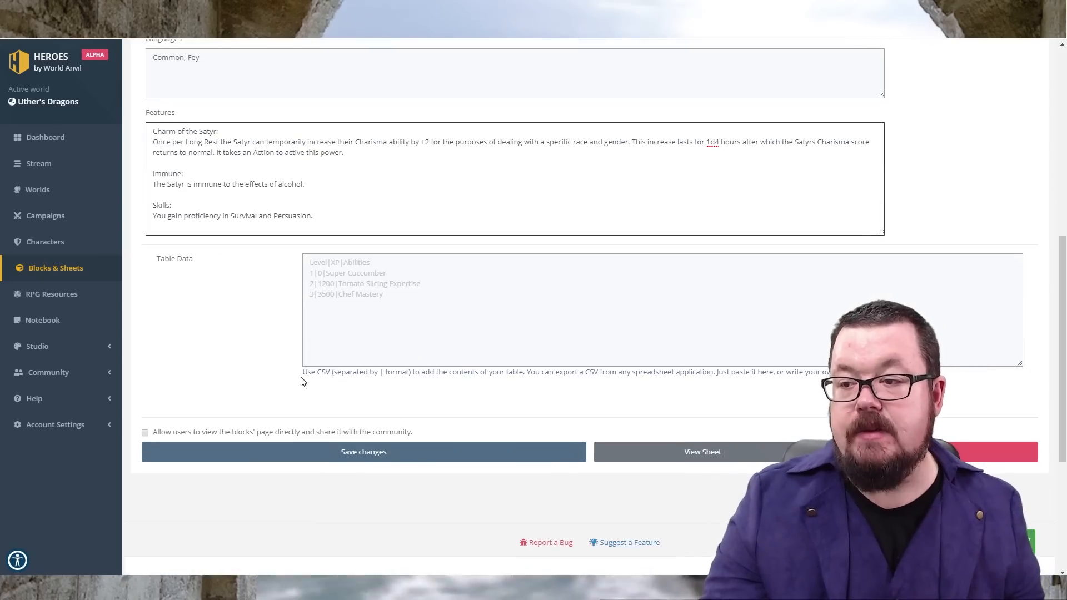
click(358, 450)
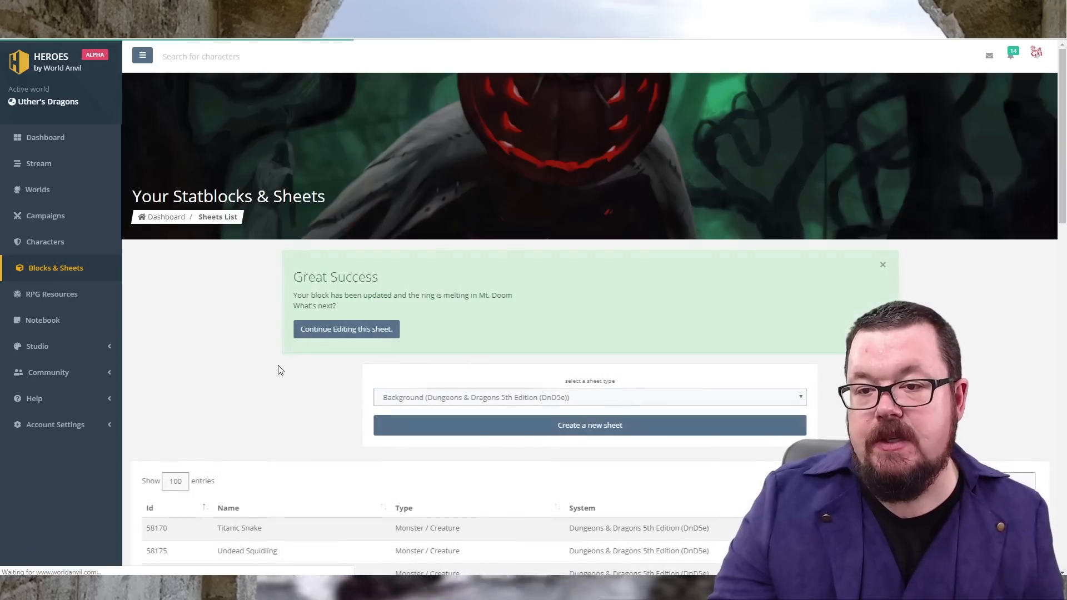
scroll(280, 371, down, 5)
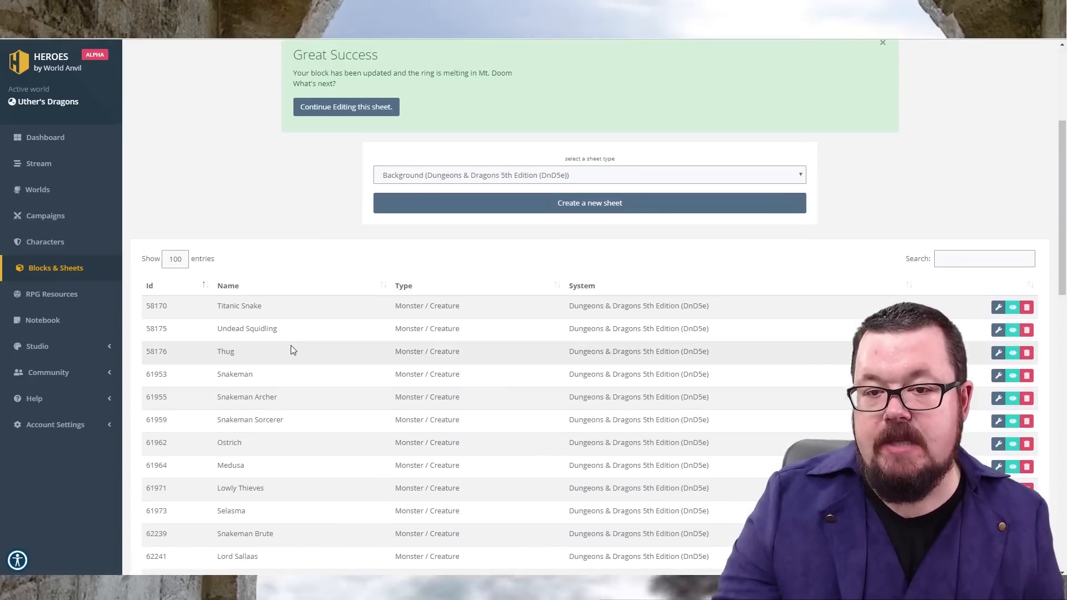
scroll(293, 351, down, 10)
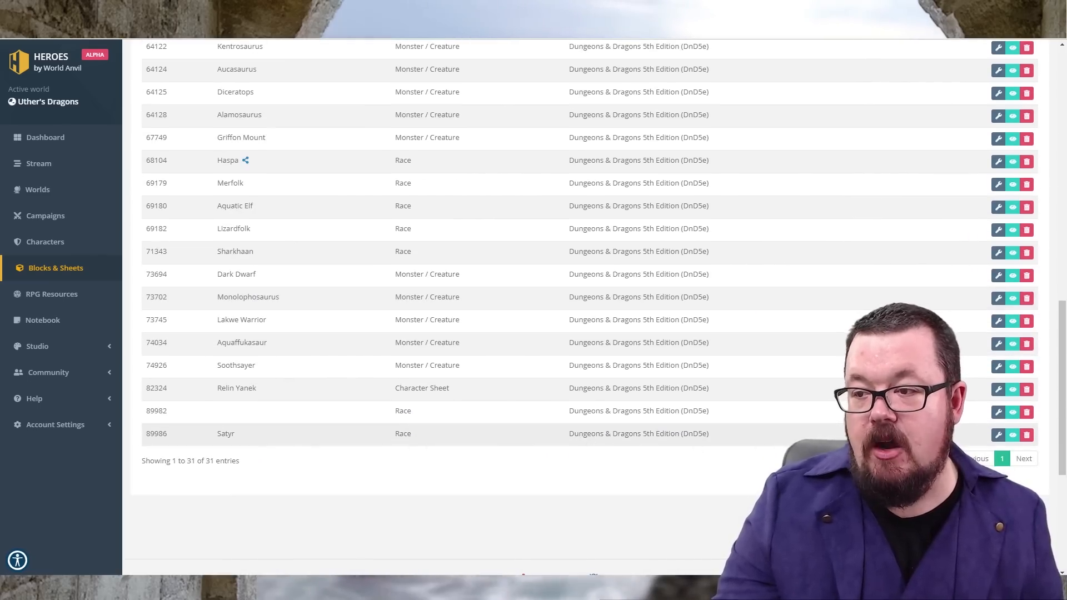
click(999, 437)
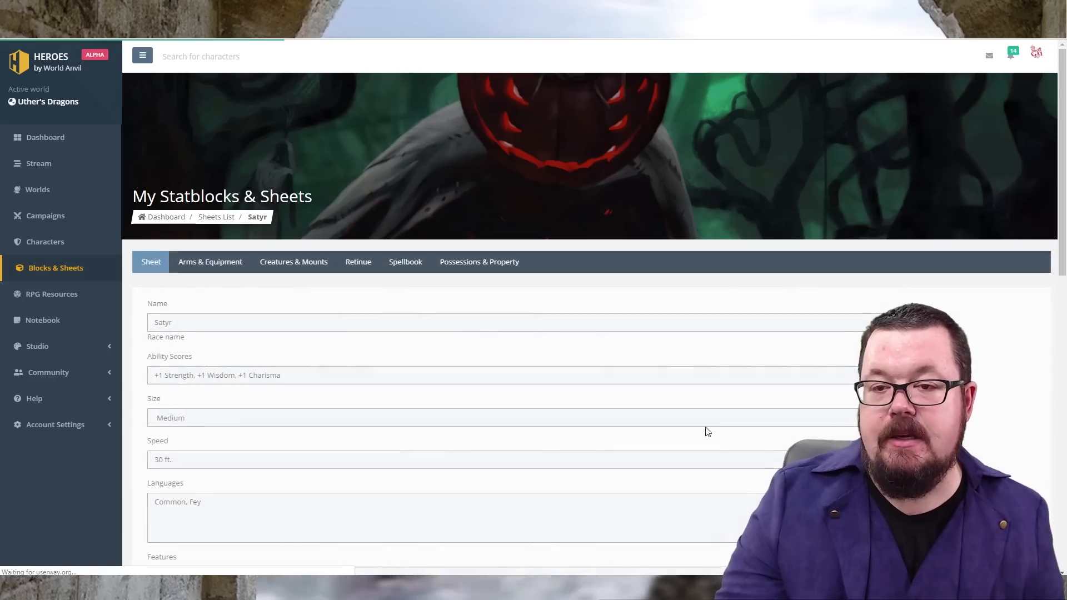
Look through the Satyr's Arms & Equipment, Creatures & Mounts and Retinue sections, then review the main sheet's fields.
click(219, 267)
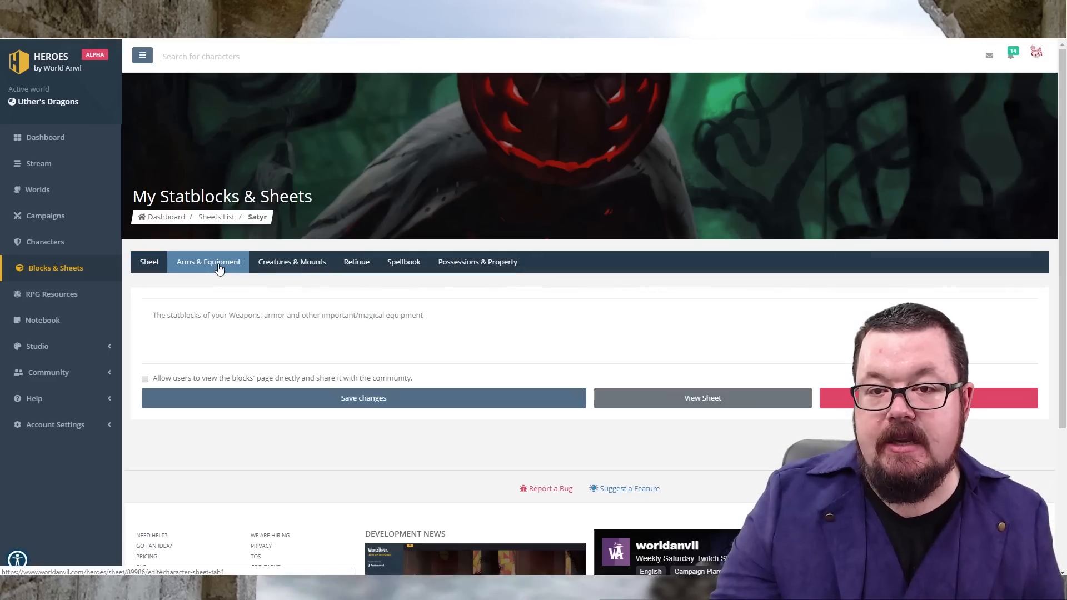
click(301, 267)
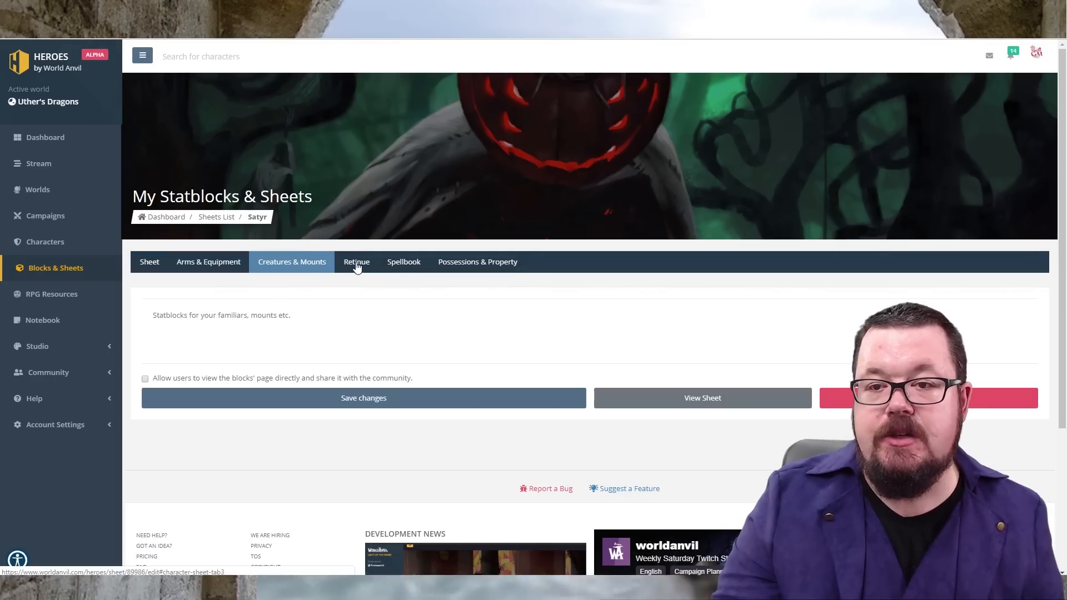
click(358, 266)
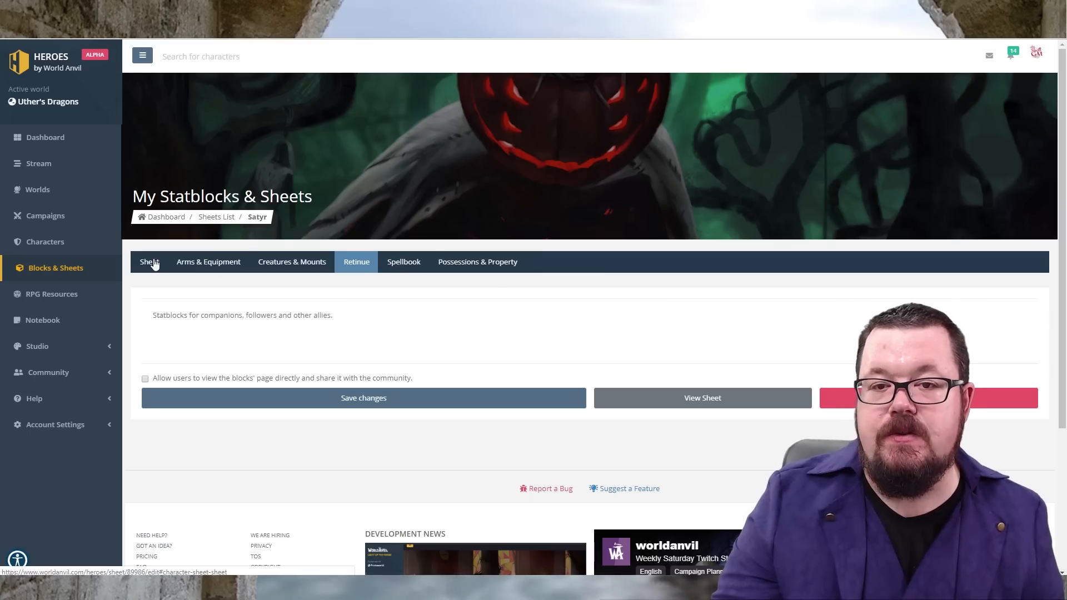
click(152, 266)
scroll(345, 340, down, 6)
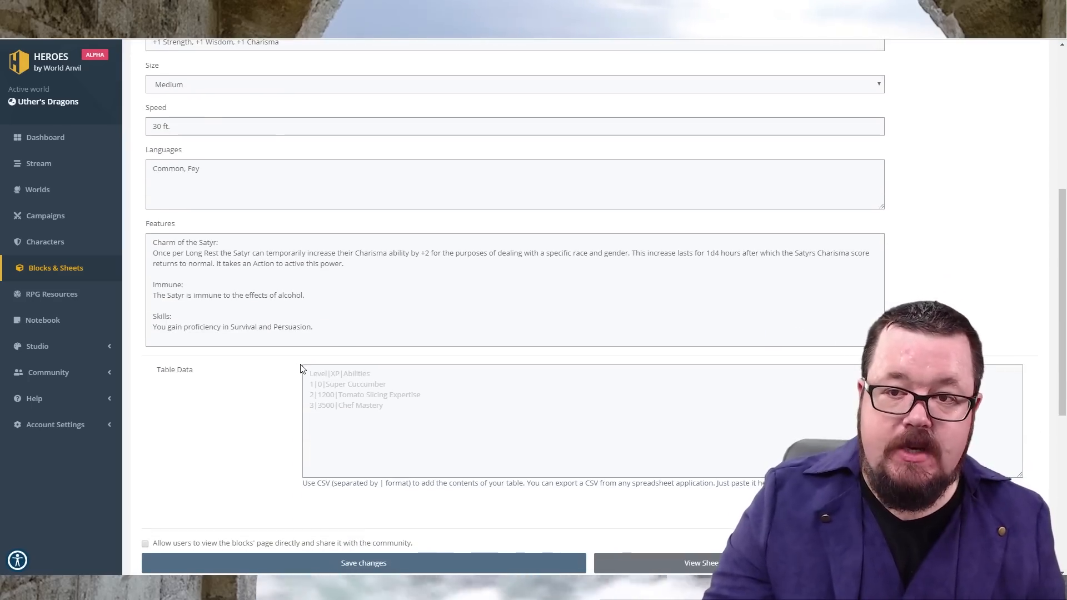
scroll(398, 368, up, 3)
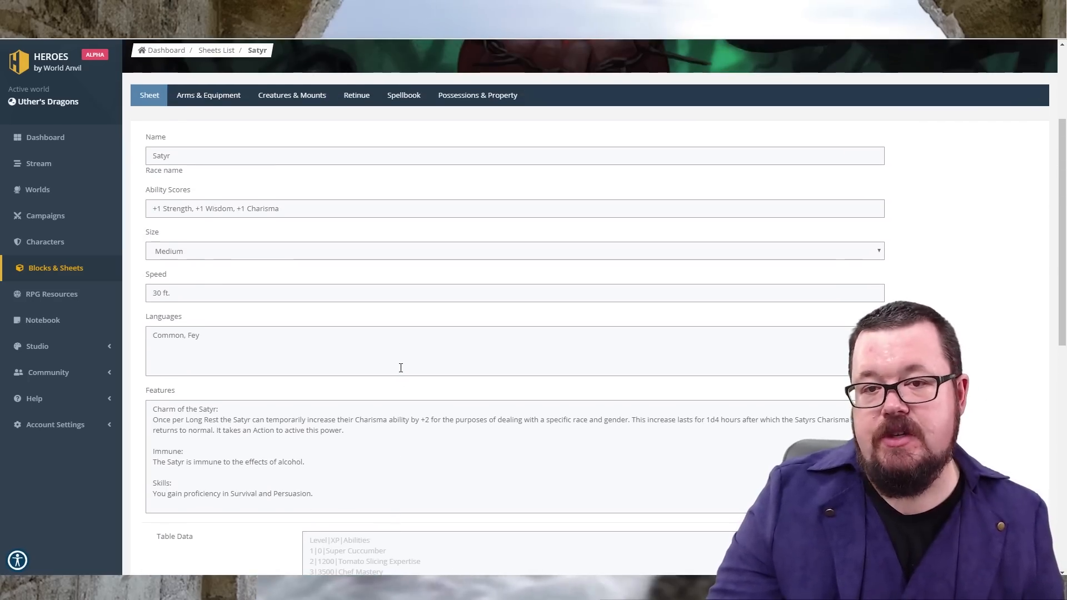